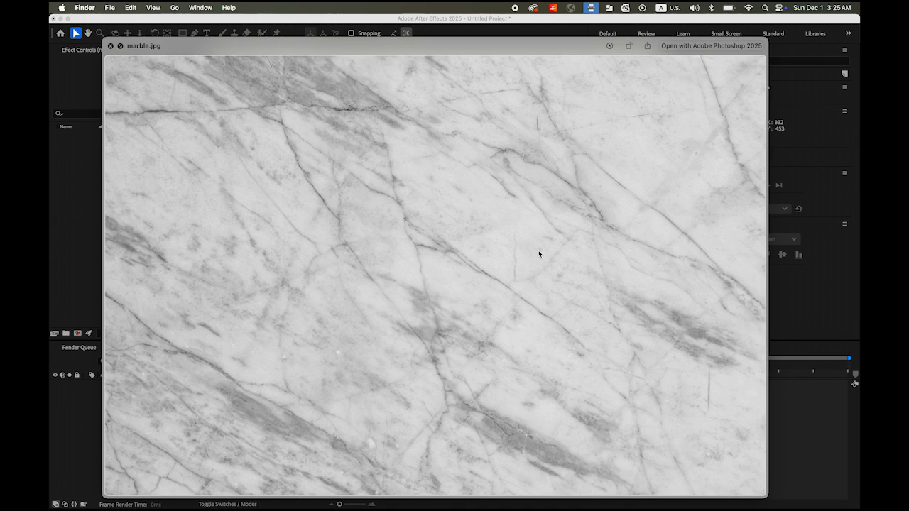
# Close the marble.jpg preview and create a 1920x1080, 29.97 fps composition lasting five seconds.
pyautogui.press('space')
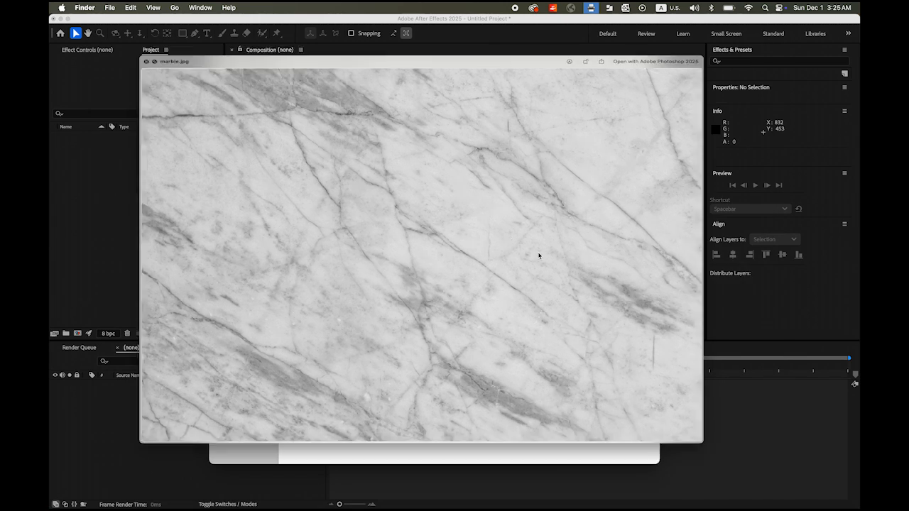
pyautogui.click(692, 203)
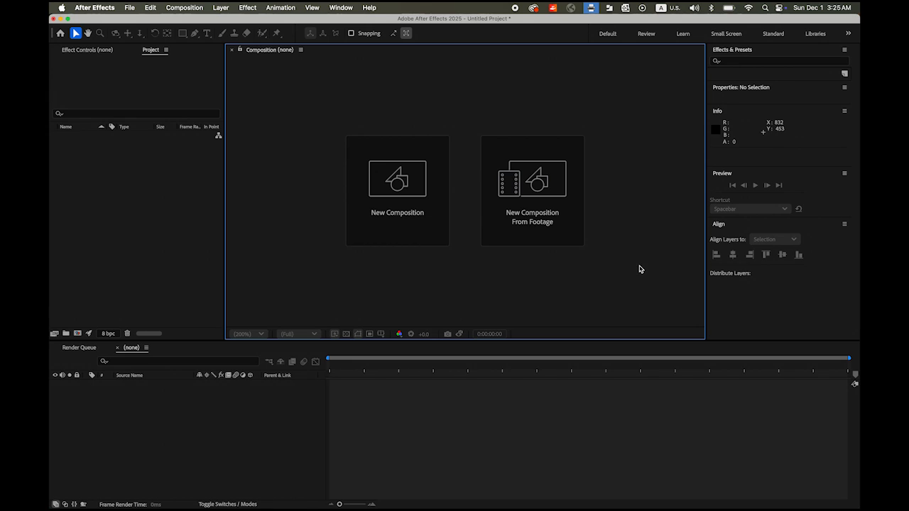
pyautogui.click(398, 181)
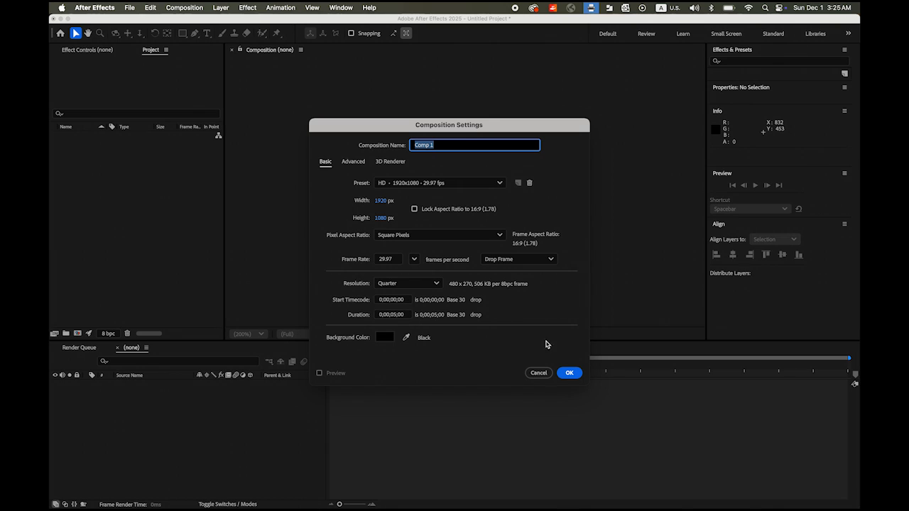
pyautogui.click(568, 373)
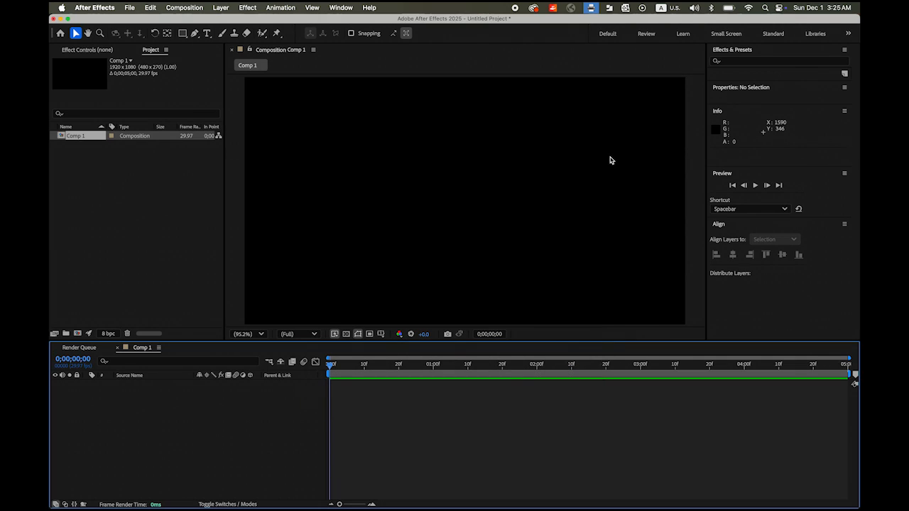
# Import marble.jpg from the Casts Shadows folder and add it to the Comp 1 timeline as a layer.
pyautogui.click(129, 7)
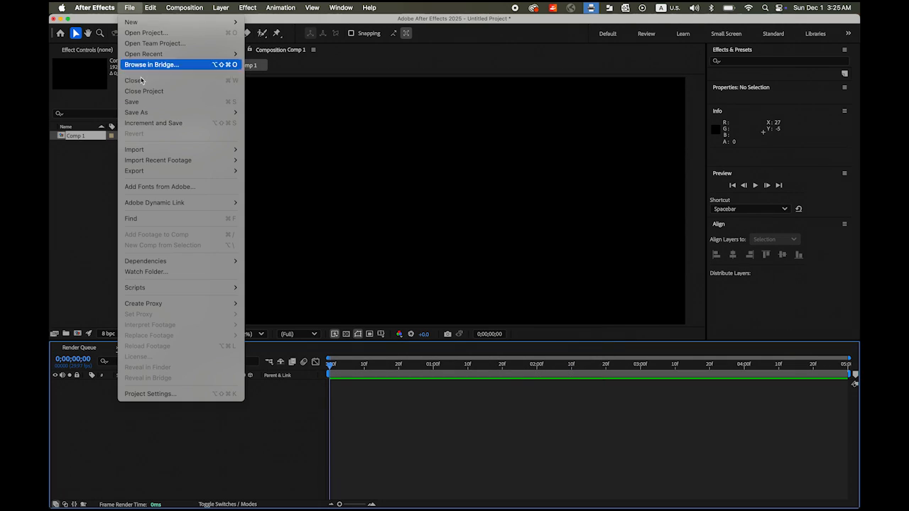
pyautogui.moveTo(150, 150)
pyautogui.click(274, 150)
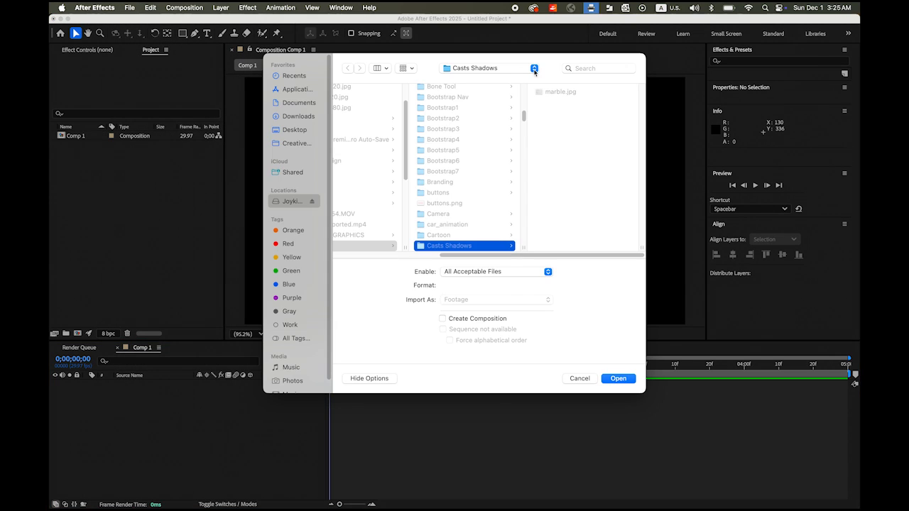
pyautogui.click(560, 92)
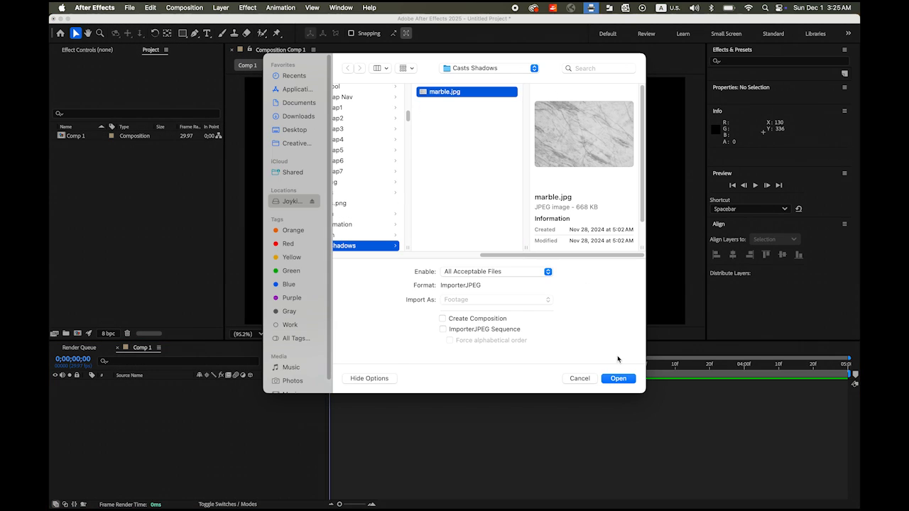
pyautogui.click(625, 378)
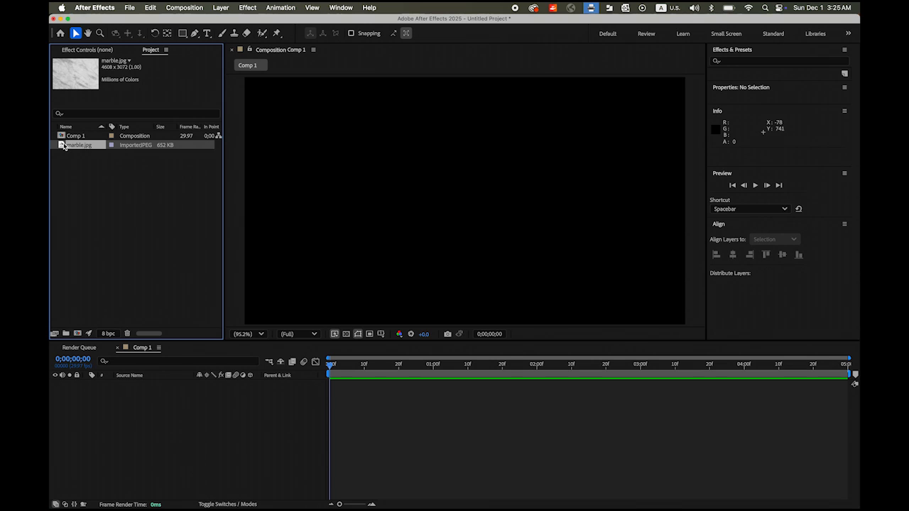
pyautogui.moveTo(63, 145); pyautogui.dragTo(102, 406)
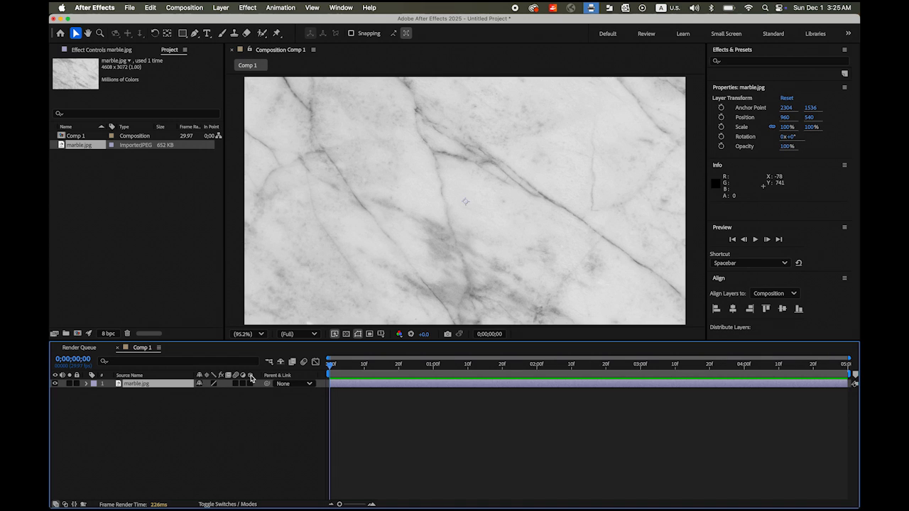
# Make the marble.jpg layer 3D and set its X Rotation to 90° so it lies flat as a floor.
pyautogui.click(249, 384)
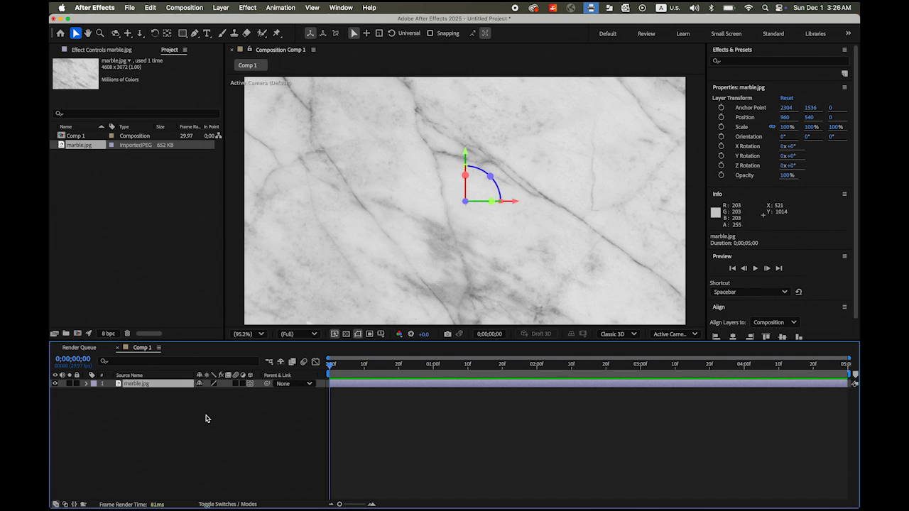
pyautogui.press('r')
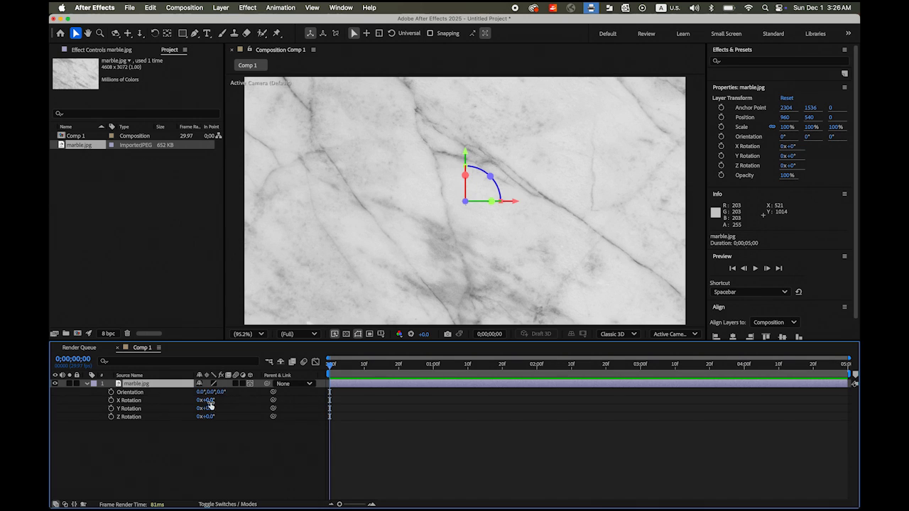
pyautogui.click(210, 402)
pyautogui.write('90')
pyautogui.press('Return')
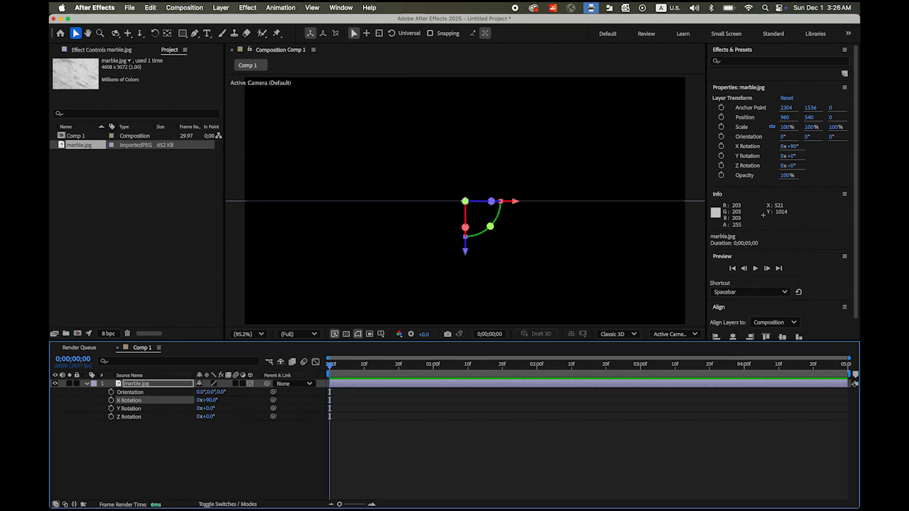
pyautogui.click(87, 385)
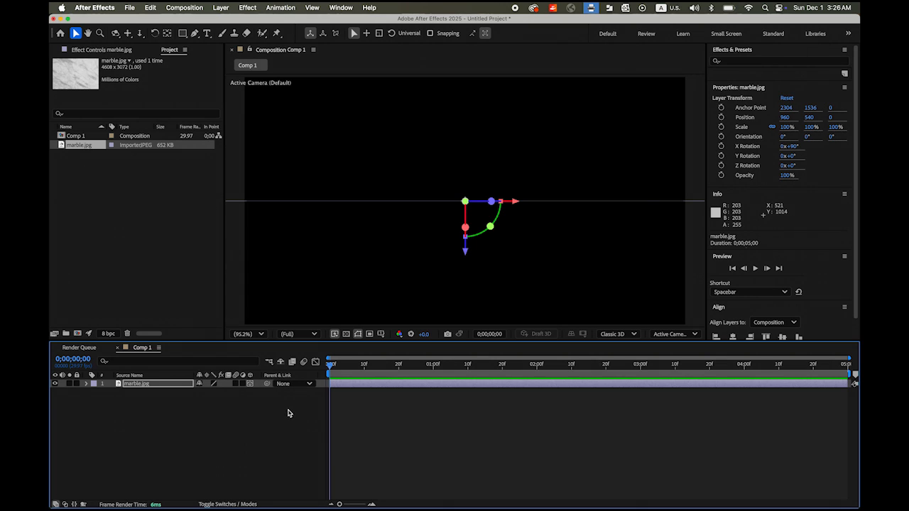
# Add a text layer reading "Casts Shadows" and move it to about X 325, Y 540, roughly centred in the frame.
pyautogui.rightClick(268, 421)
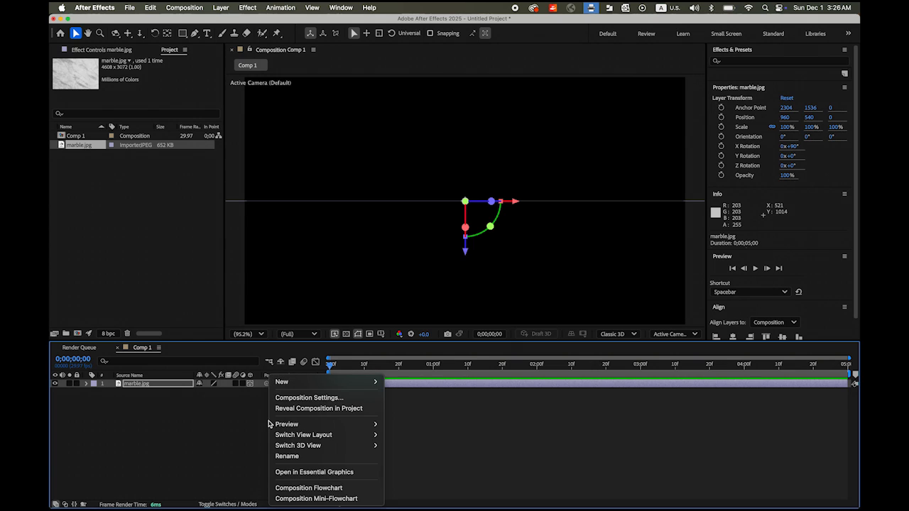
pyautogui.moveTo(295, 382)
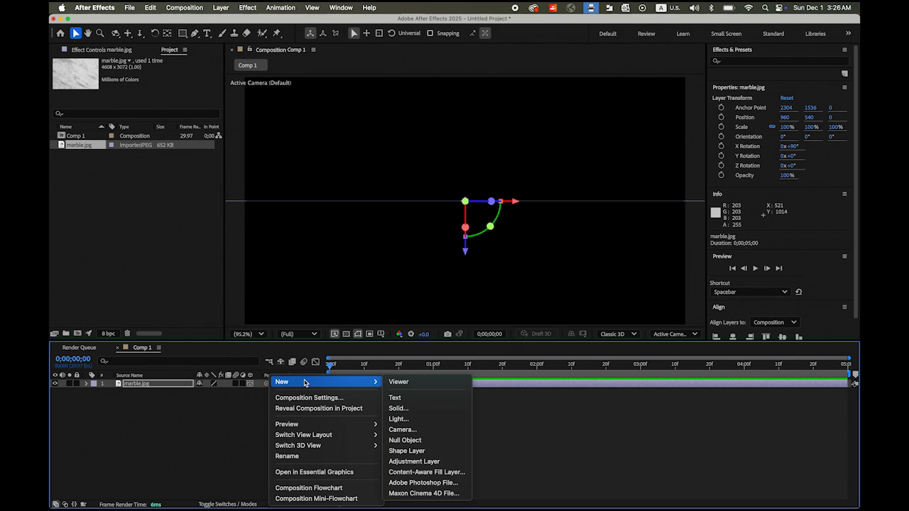
pyautogui.click(395, 397)
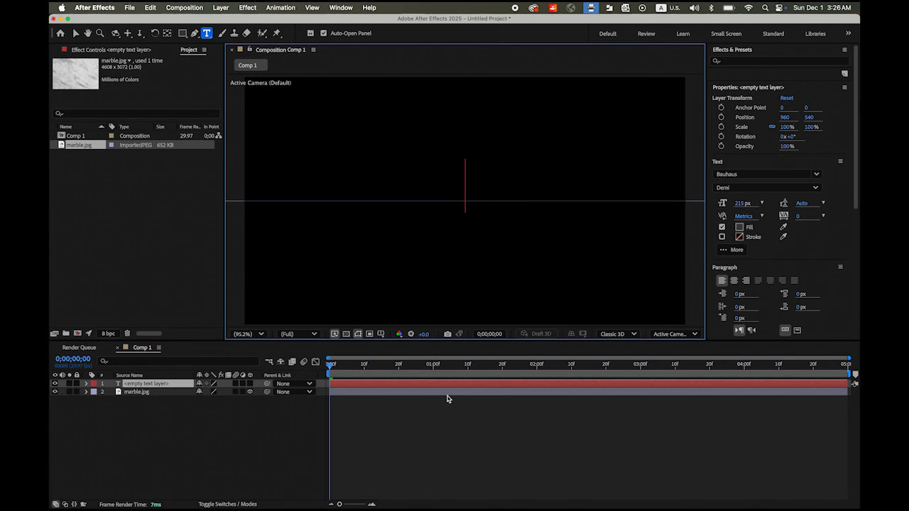
pyautogui.write('Ca')
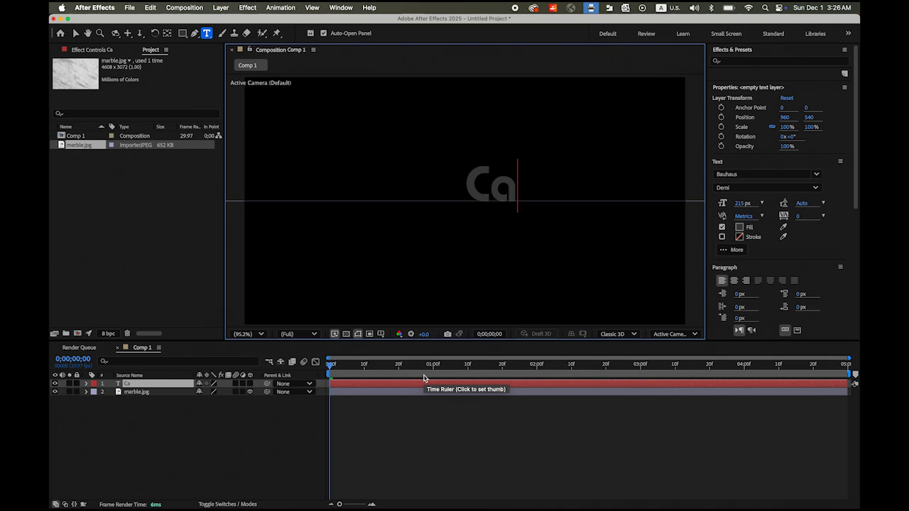
pyautogui.write('sts Sha')
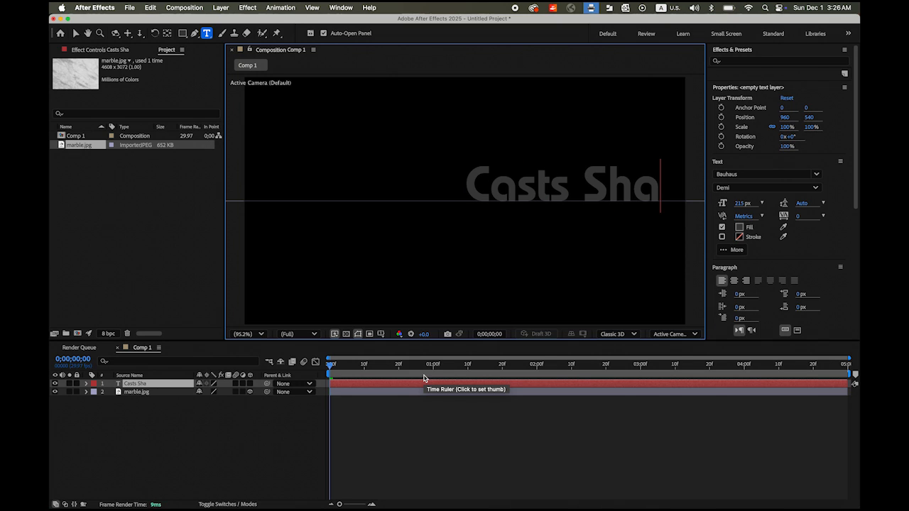
pyautogui.write('dows')
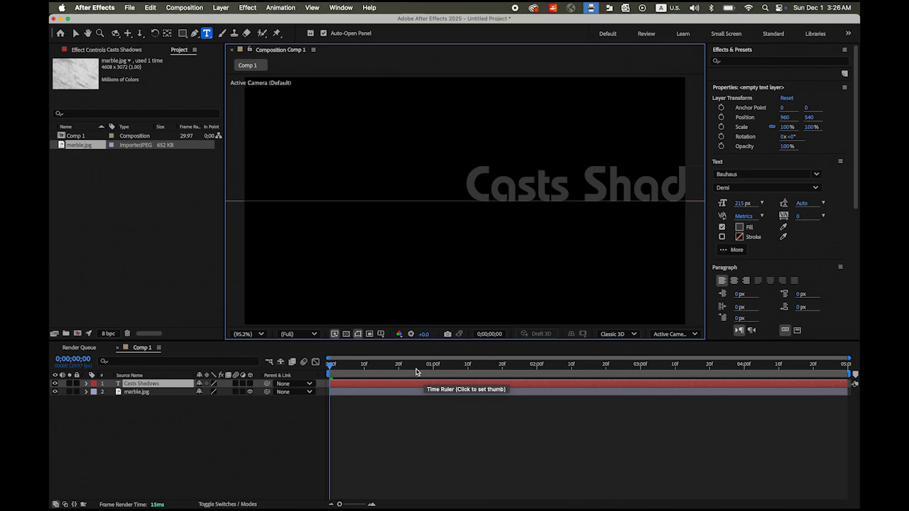
pyautogui.click(76, 33)
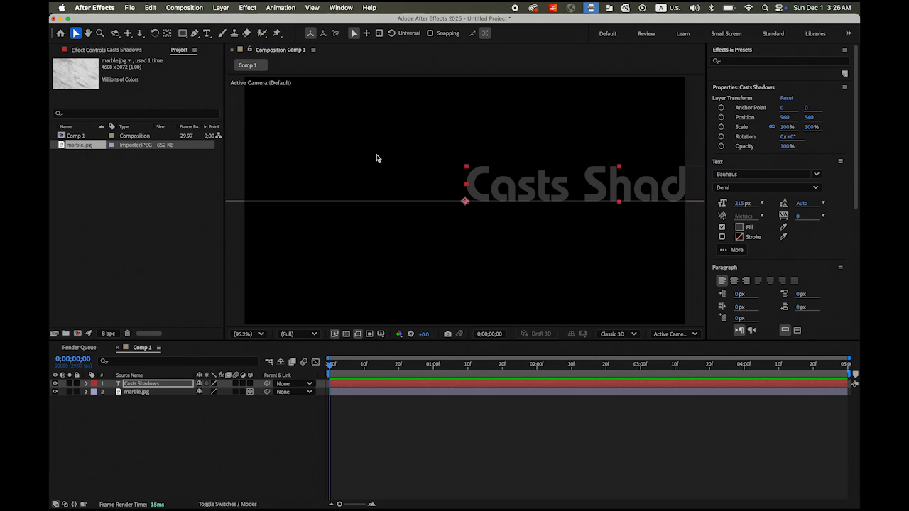
pyautogui.moveTo(511, 198); pyautogui.dragTo(365, 201)
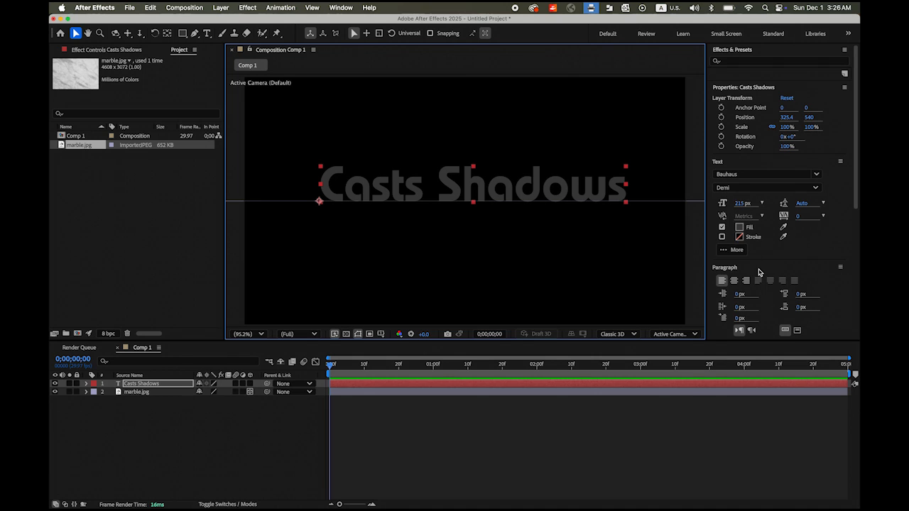
# Change the text fill colour to white and make the Casts Shadows layer 3D.
pyautogui.click(739, 227)
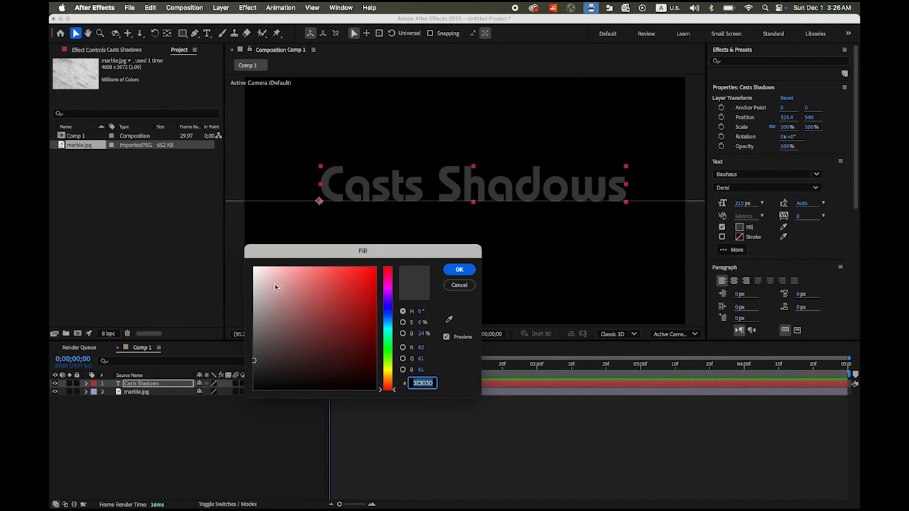
pyautogui.moveTo(277, 288); pyautogui.dragTo(232, 254)
pyautogui.click(460, 271)
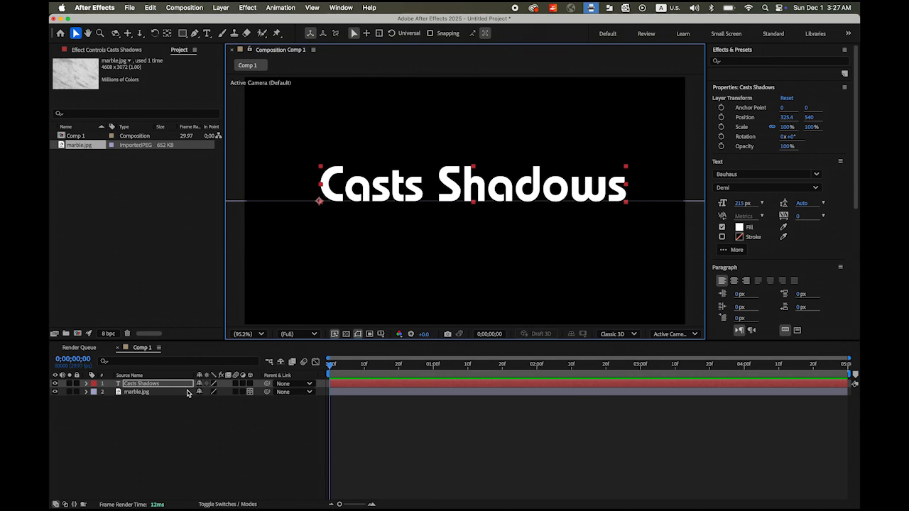
pyautogui.click(250, 384)
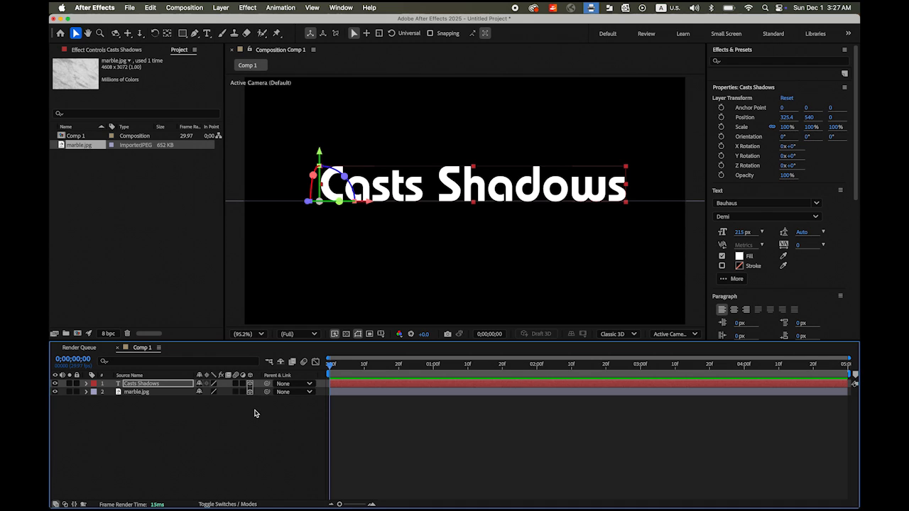
# Add a two-node camera with the 35mm preset to the composition.
pyautogui.rightClick(256, 413)
pyautogui.moveTo(284, 382)
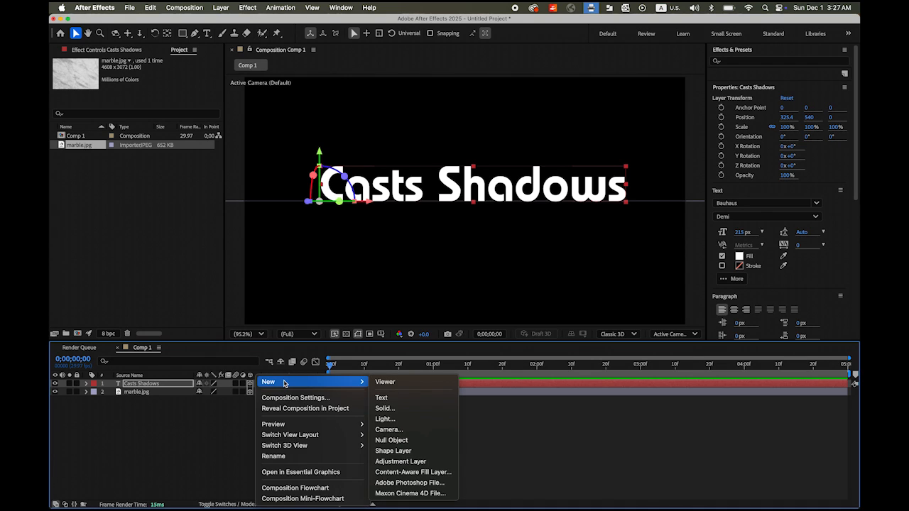
pyautogui.click(412, 430)
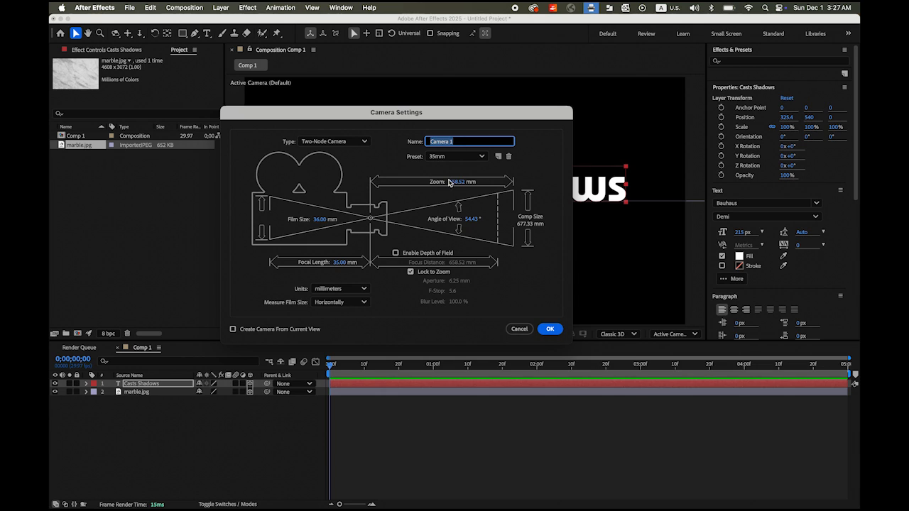
pyautogui.click(483, 158)
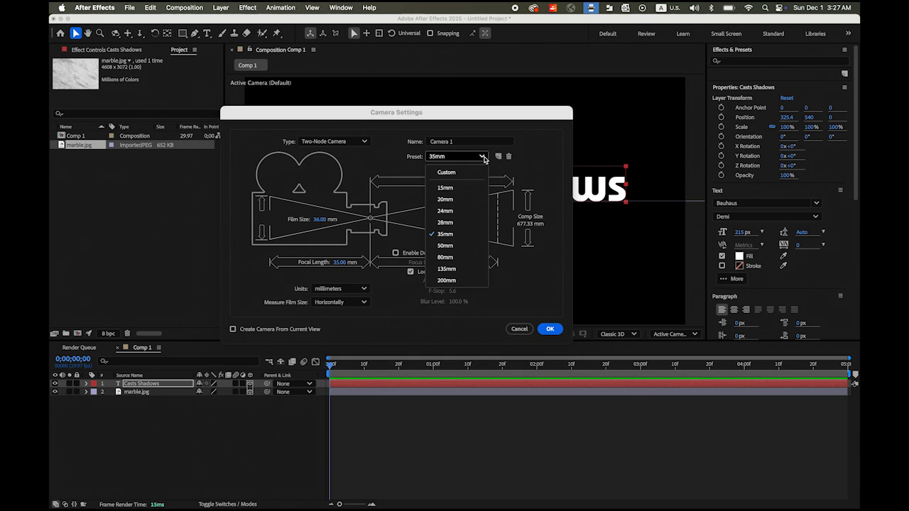
pyautogui.click(454, 235)
pyautogui.click(549, 329)
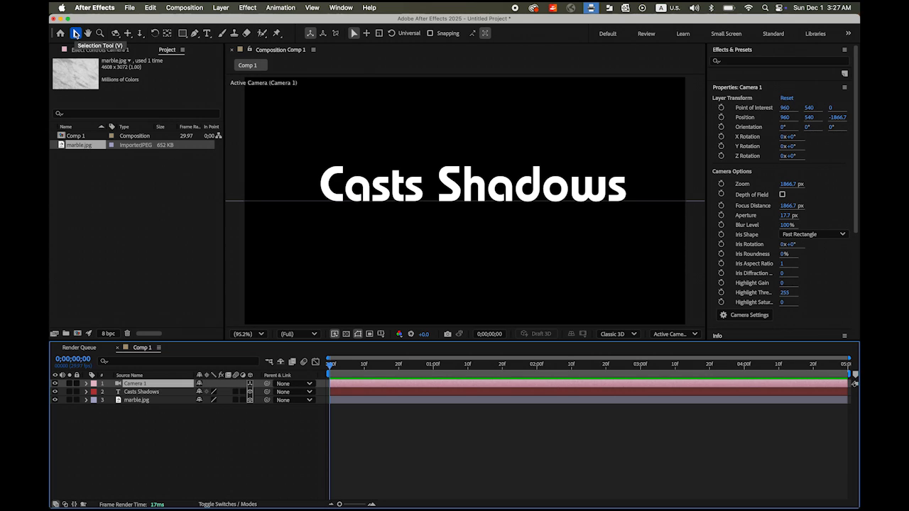
# Orbit and pan the camera to view the text and marble floor from above at an angle, at about position 300, -528, -1451.
pyautogui.click(75, 34)
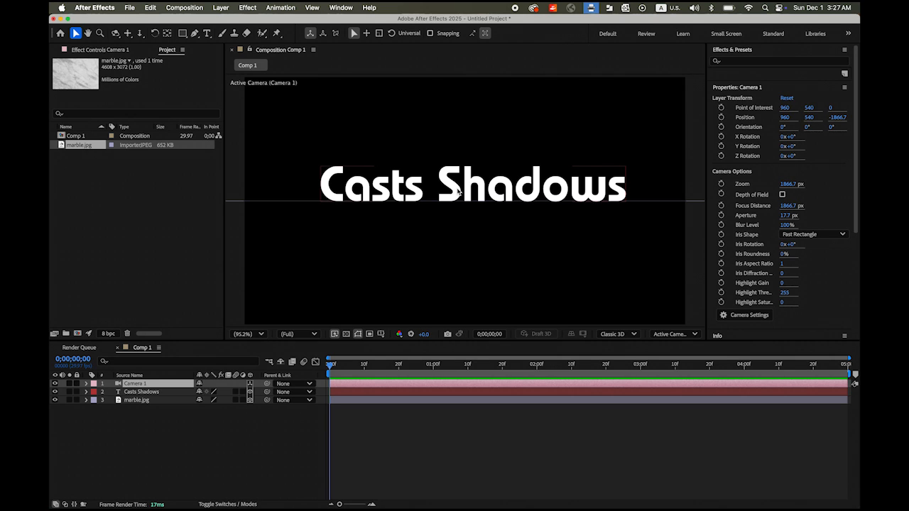
pyautogui.moveTo(457, 187); pyautogui.dragTo(477, 220)
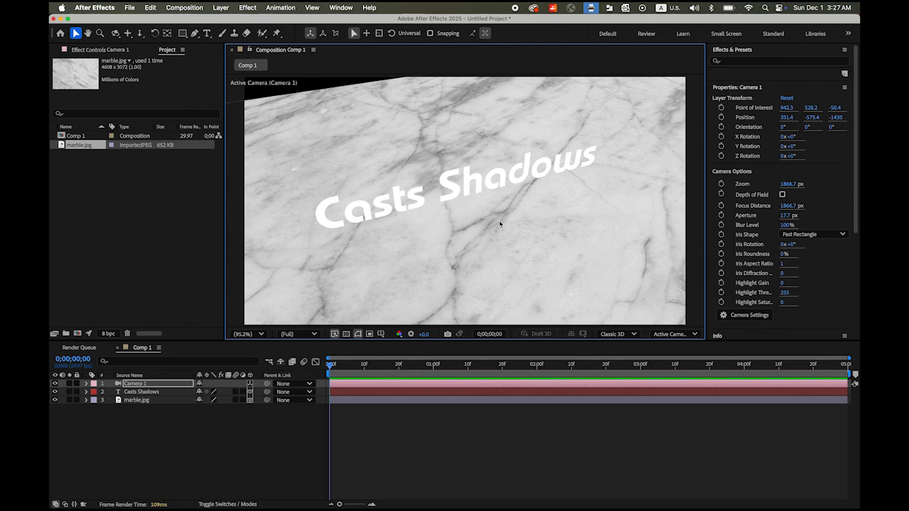
pyautogui.click(129, 35)
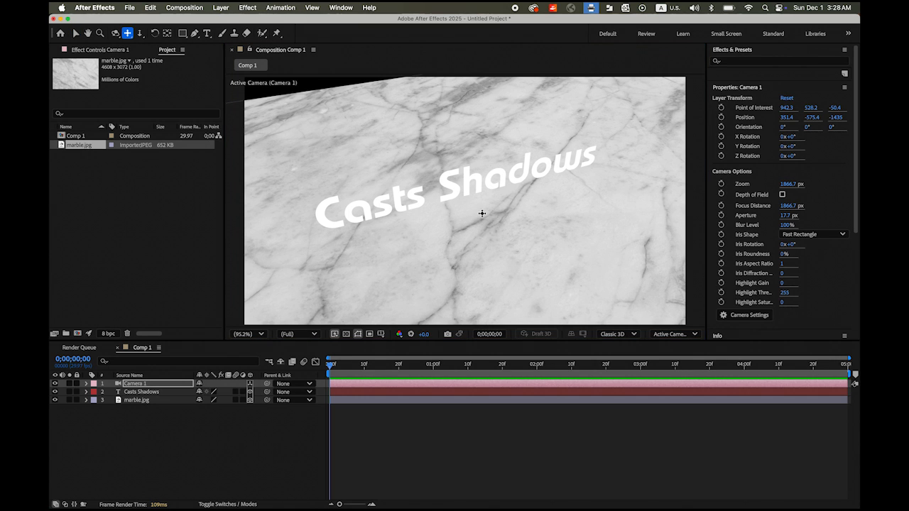
pyautogui.moveTo(482, 213)
pyautogui.mouseDown()
pyautogui.moveTo(480, 184)
pyautogui.moveTo(492, 199)
pyautogui.mouseUp()
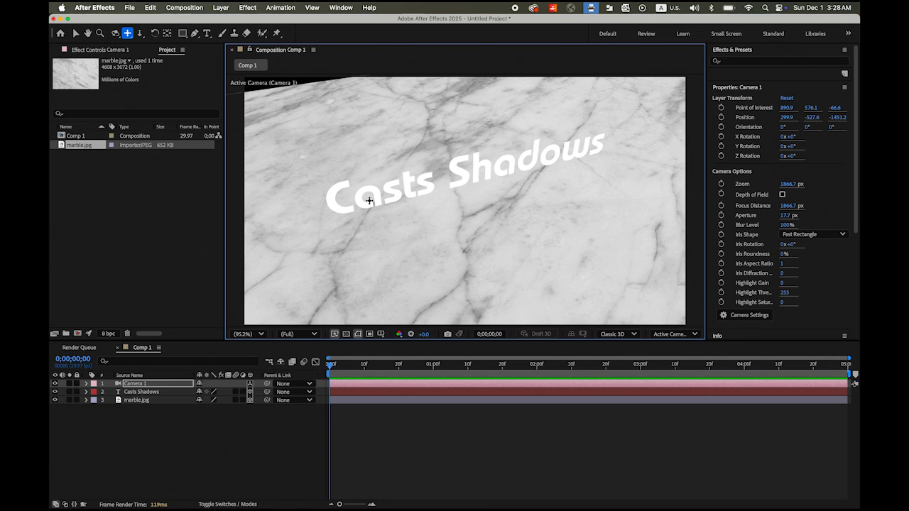
# Show the marble.jpg layer's Position and raise the floor to a Y value of 412.
pyautogui.click(165, 434)
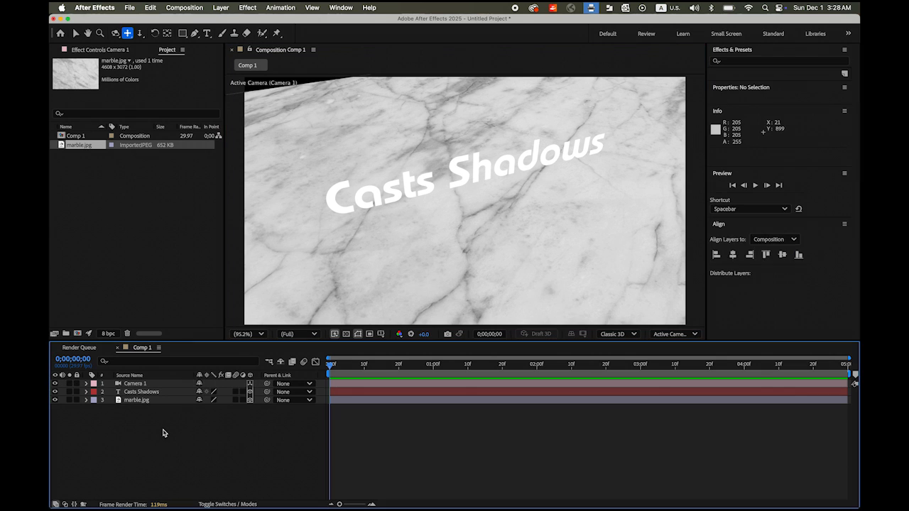
pyautogui.click(155, 400)
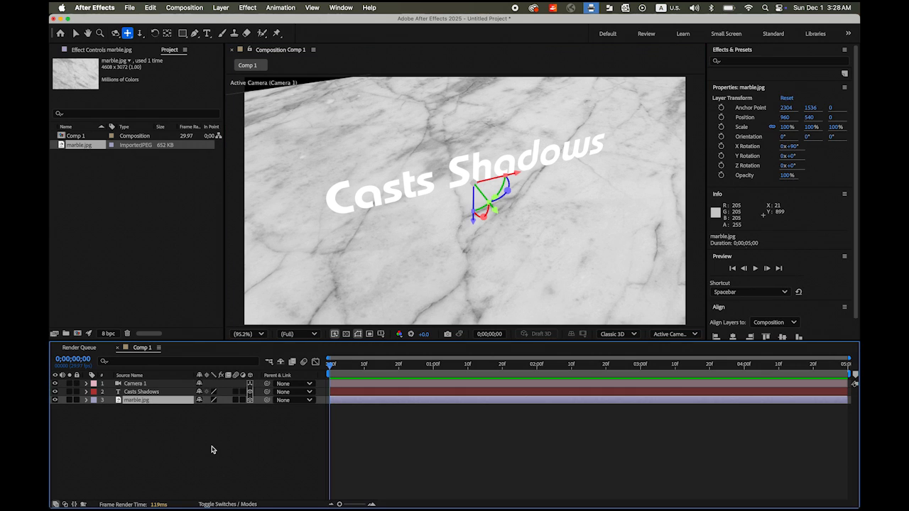
pyautogui.press('p')
pyautogui.moveTo(218, 414); pyautogui.dragTo(164, 406)
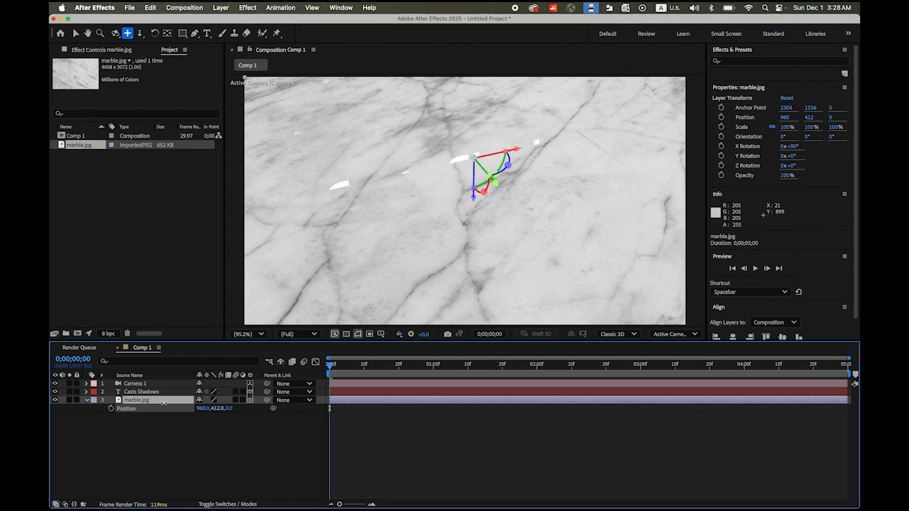
# Undo the last height change of the marble floor and shift the marble.jpg layer to position 1632, 540, 488.
pyautogui.press('super+z')
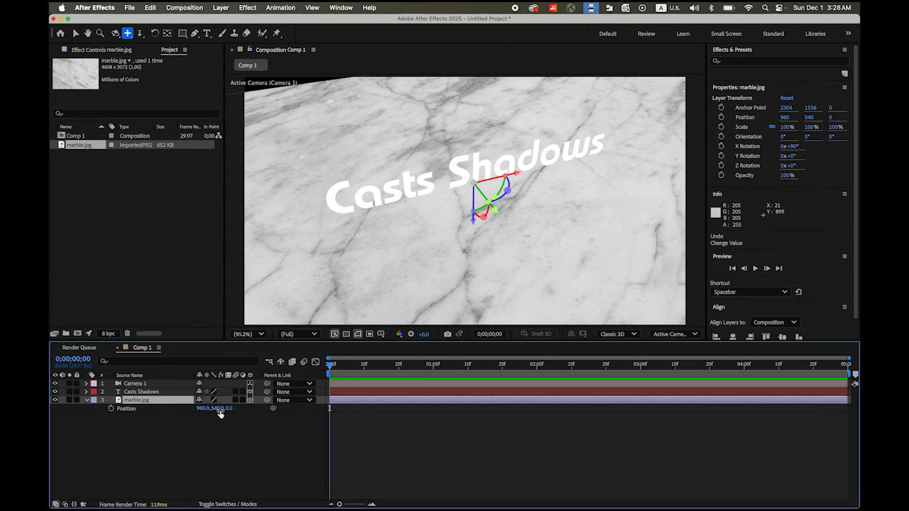
pyautogui.moveTo(231, 413); pyautogui.dragTo(416, 447)
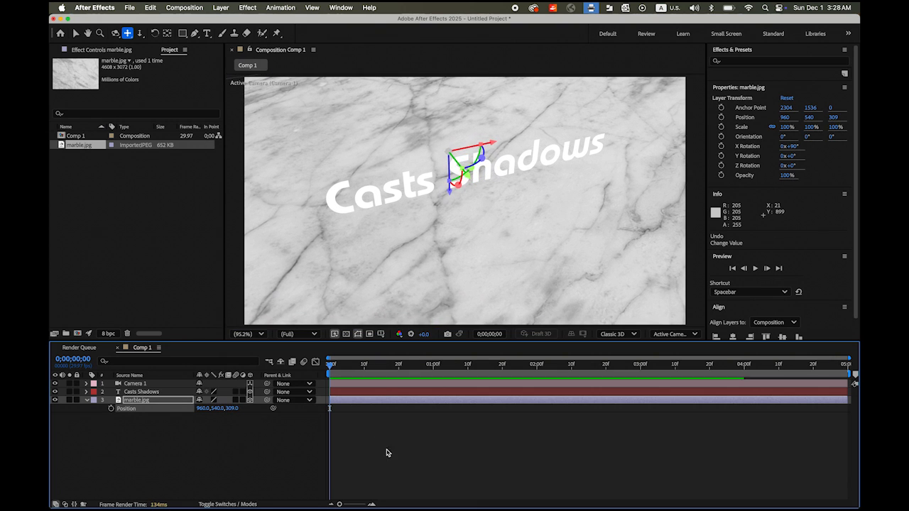
pyautogui.moveTo(204, 411); pyautogui.dragTo(497, 432)
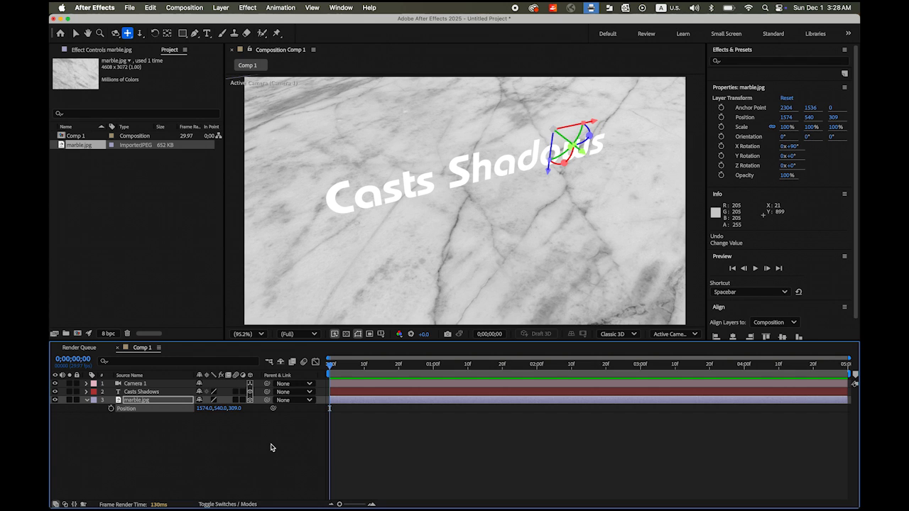
pyautogui.moveTo(203, 411); pyautogui.dragTo(333, 420)
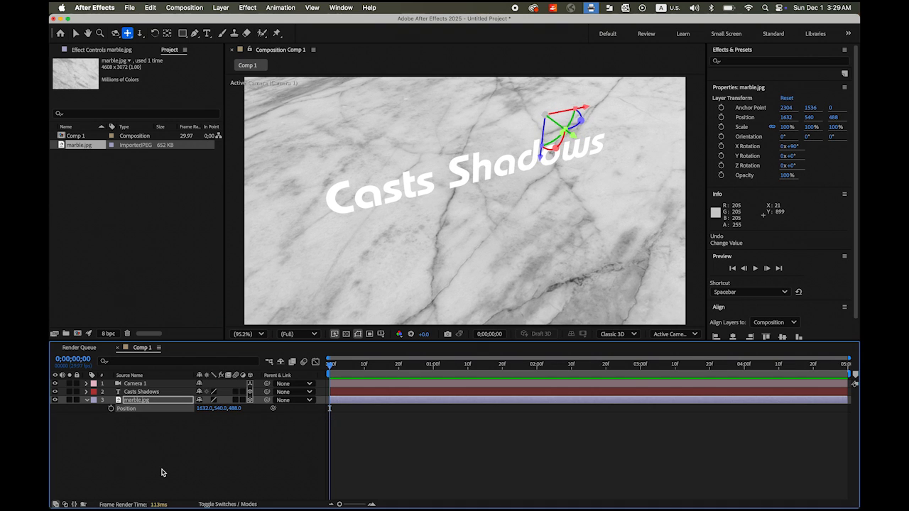
# Scale the marble.jpg layer uniformly to 141% so the floor fills the camera view, and collapse its properties.
pyautogui.press('s')
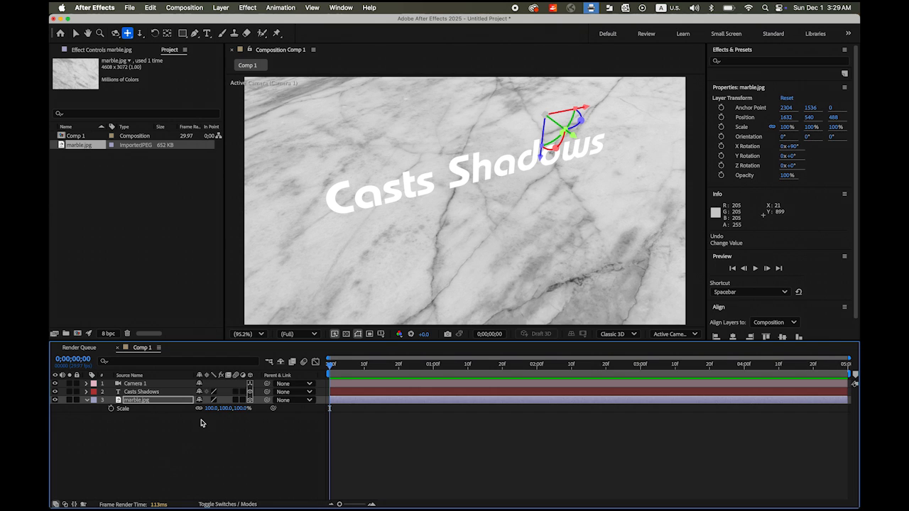
pyautogui.moveTo(209, 409); pyautogui.dragTo(230, 409)
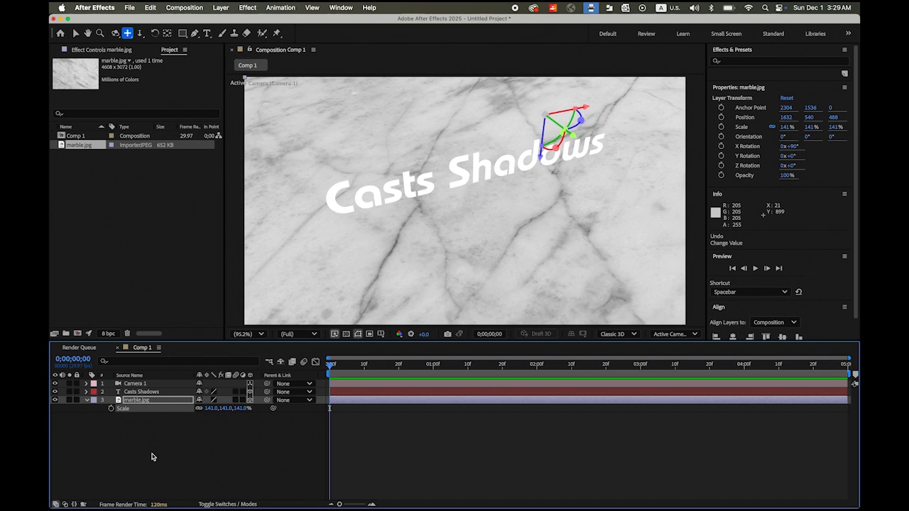
pyautogui.click(88, 402)
pyautogui.click(206, 449)
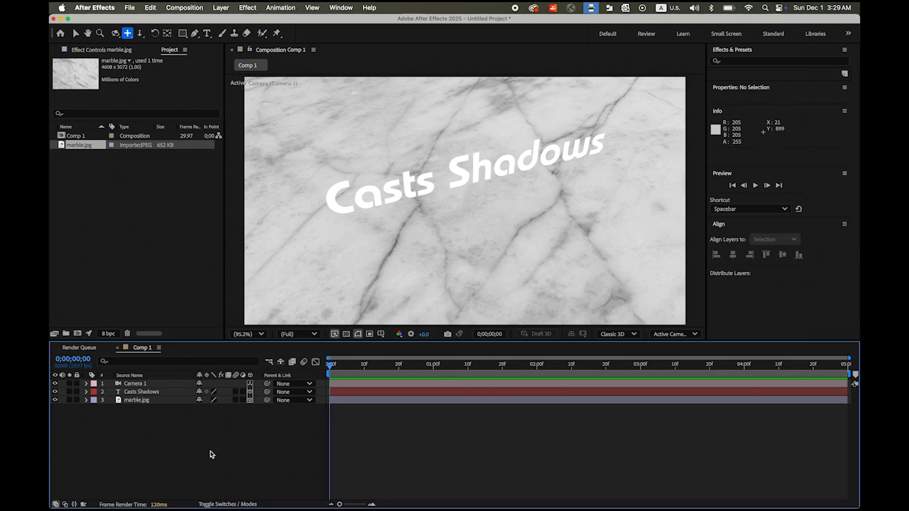
# Add a spot light to the composition with shadow darkness 100% and shadow diffusion 10 px.
pyautogui.rightClick(280, 433)
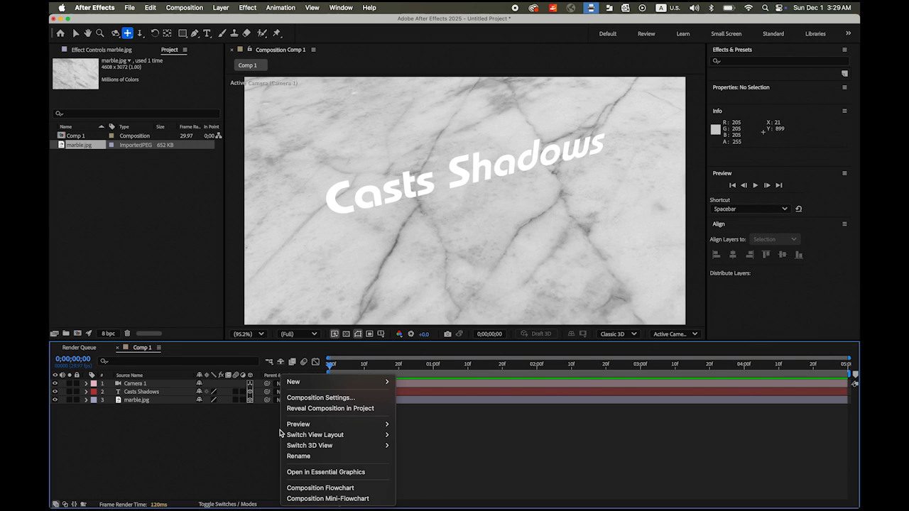
pyautogui.moveTo(321, 381)
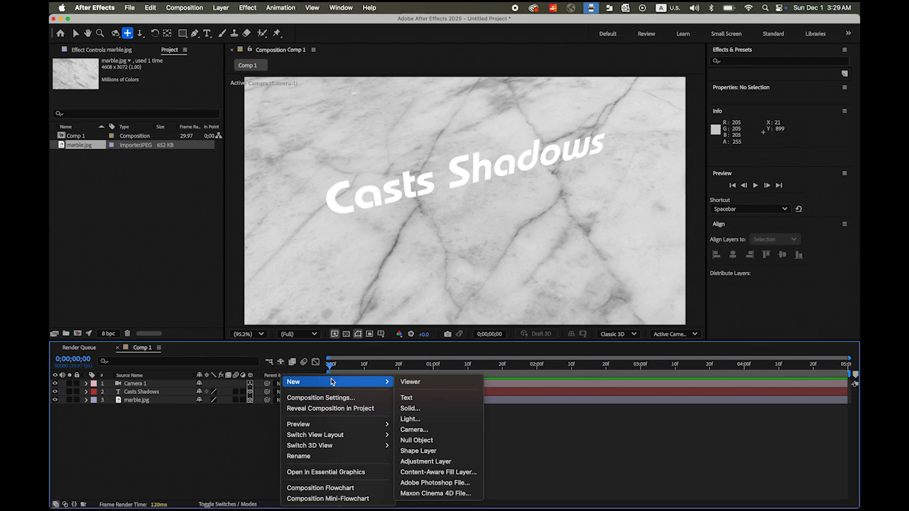
pyautogui.click(432, 418)
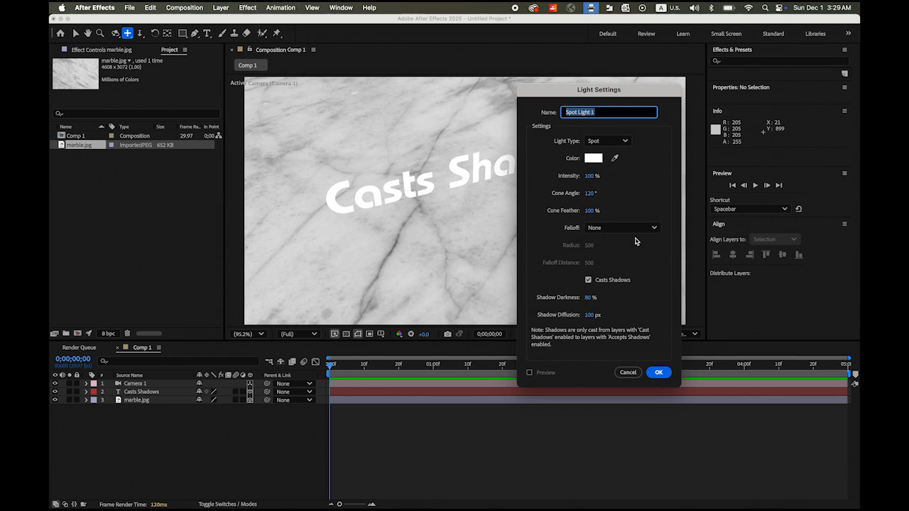
pyautogui.click(588, 298)
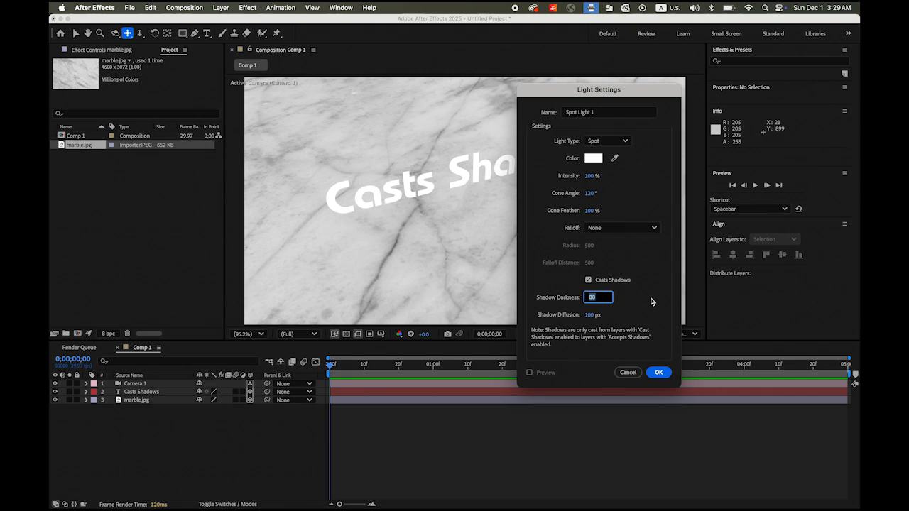
pyautogui.write('100')
pyautogui.press('Tab')
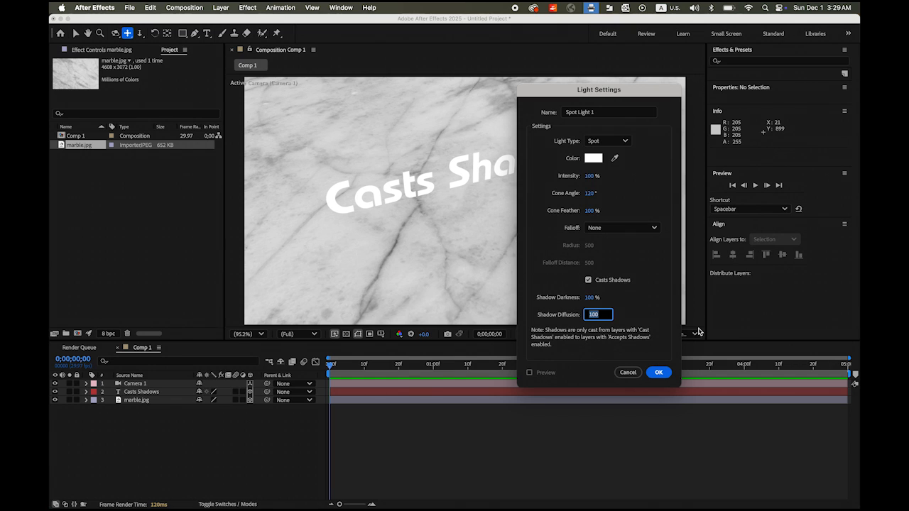
pyautogui.write('10')
pyautogui.click(658, 373)
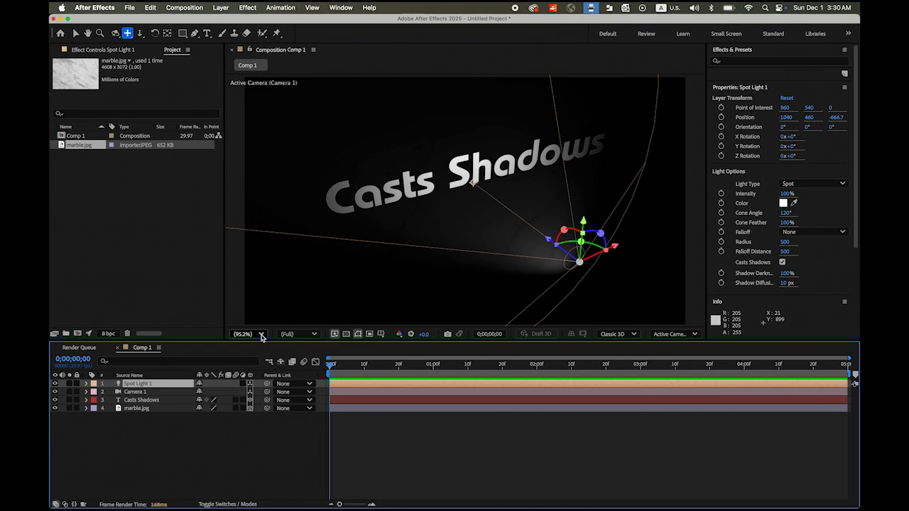
# Move Spot Light 1 up and away from the text to position 920, -248, -995.7.
pyautogui.click(261, 335)
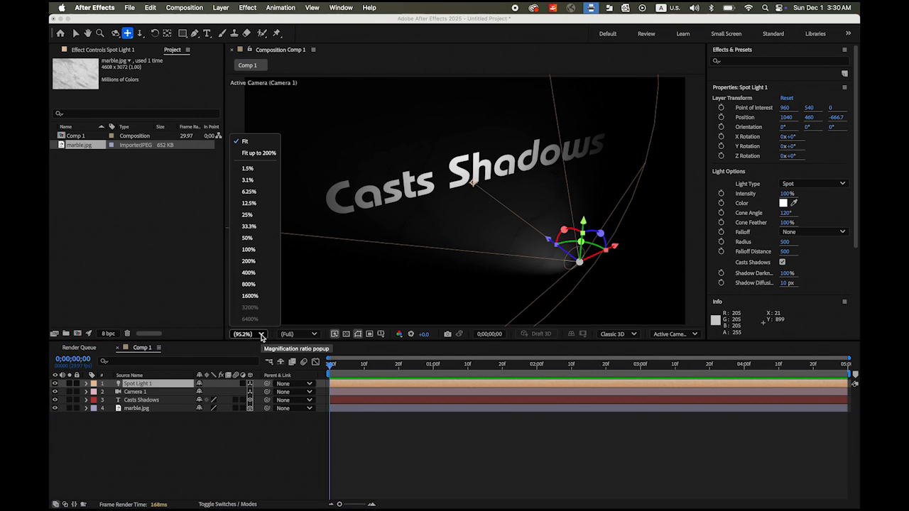
pyautogui.click(256, 242)
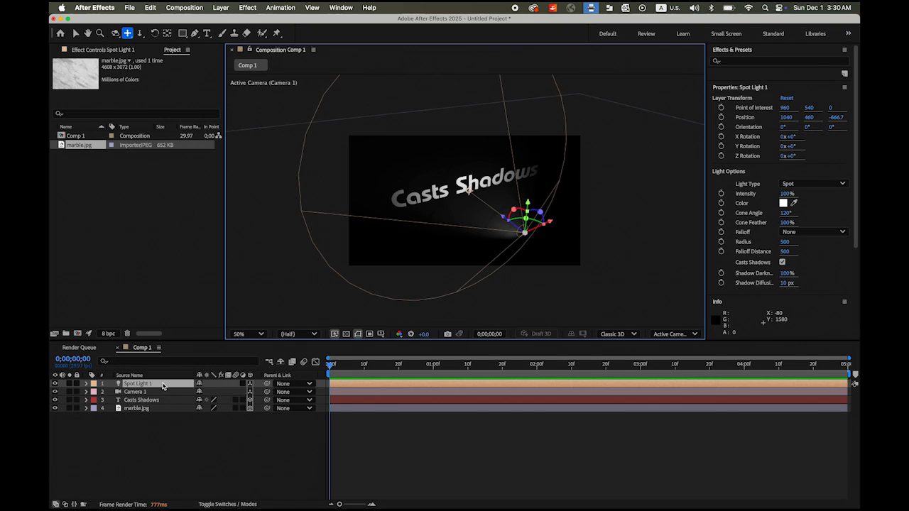
pyautogui.click(162, 386)
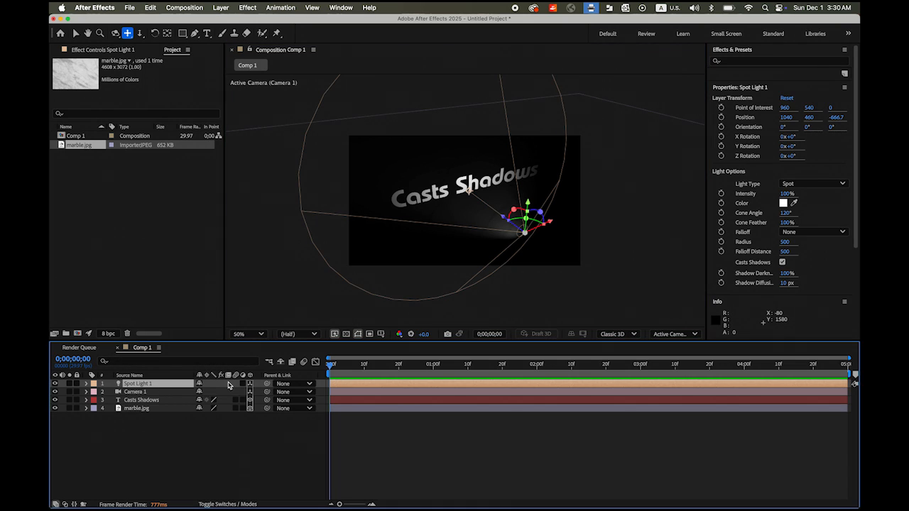
pyautogui.press('p')
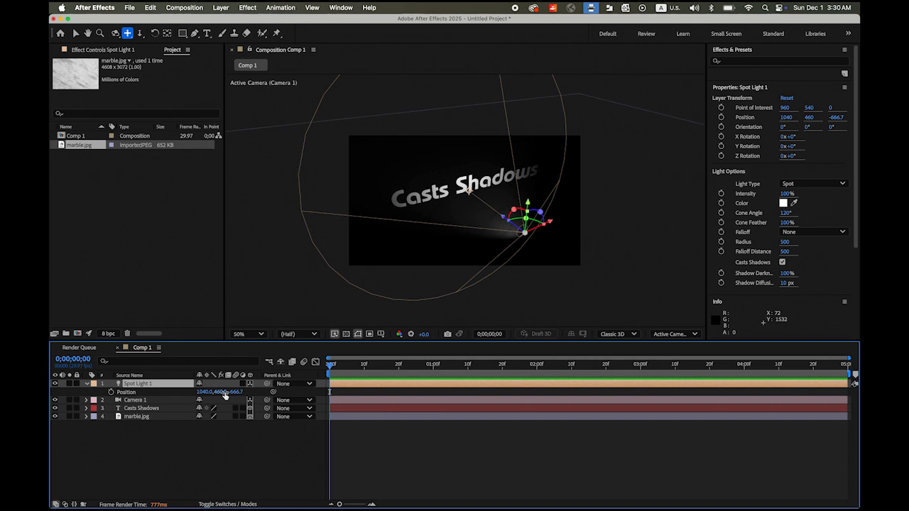
pyautogui.moveTo(224, 392); pyautogui.dragTo(54, 347)
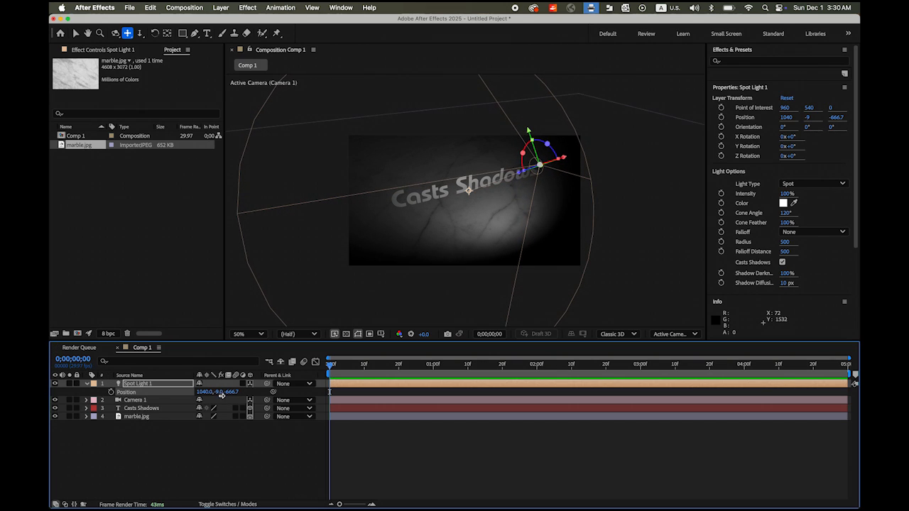
pyautogui.moveTo(221, 392); pyautogui.dragTo(126, 385)
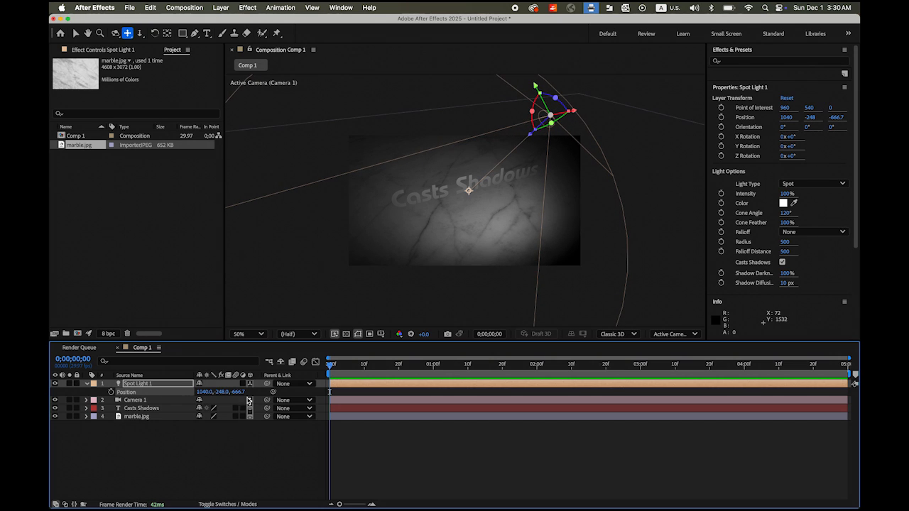
pyautogui.moveTo(204, 392); pyautogui.dragTo(139, 386)
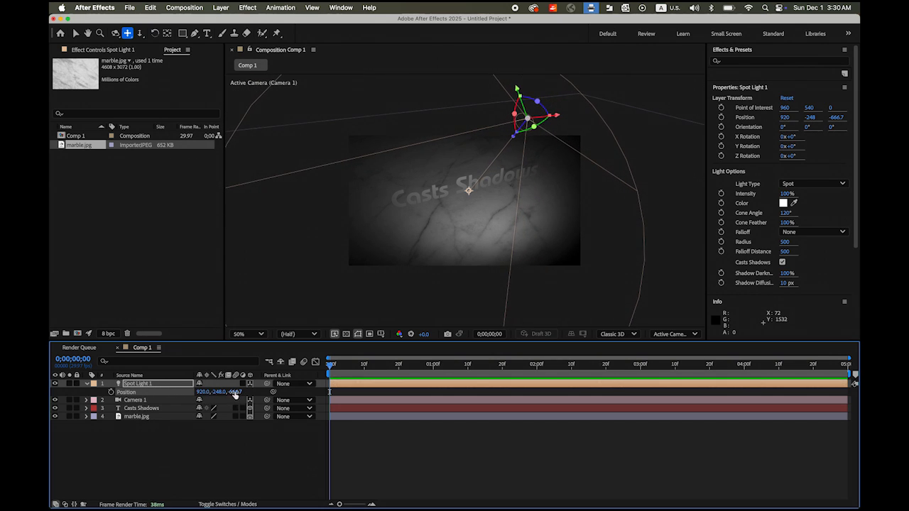
pyautogui.moveTo(235, 392); pyautogui.dragTo(50, 361)
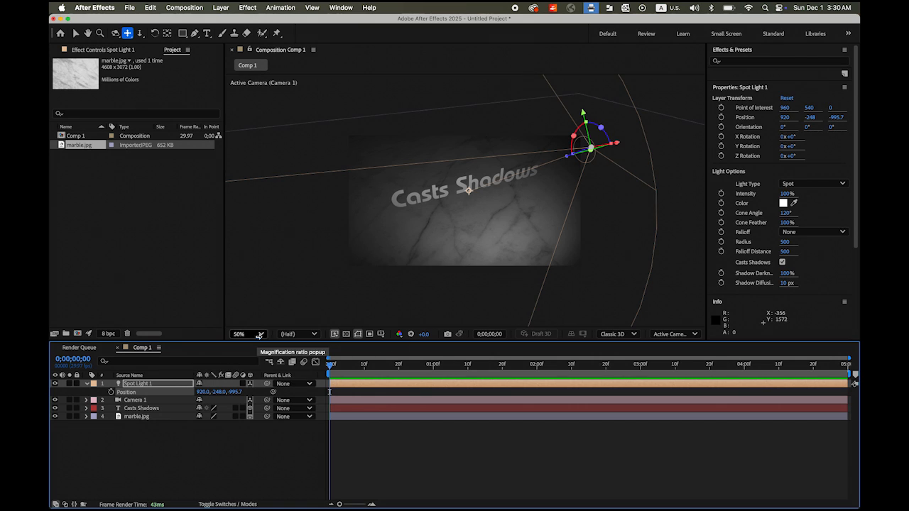
pyautogui.click(260, 333)
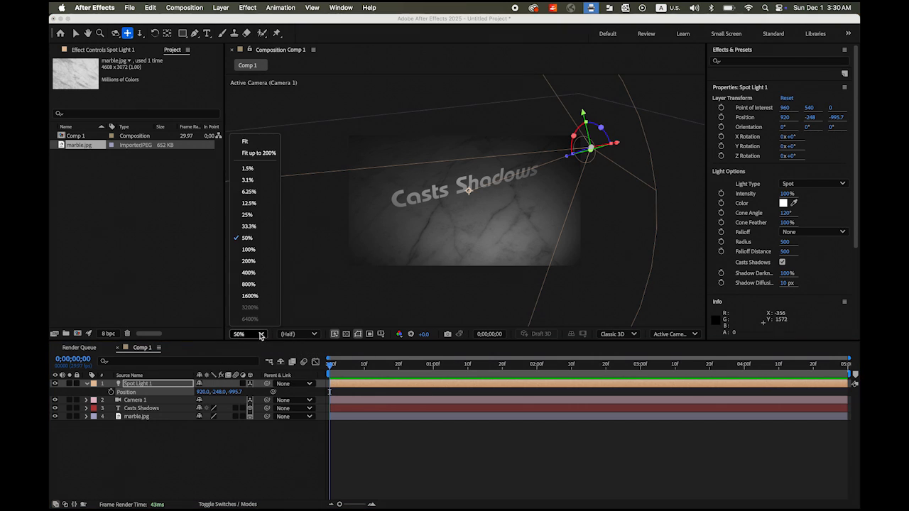
pyautogui.click(264, 146)
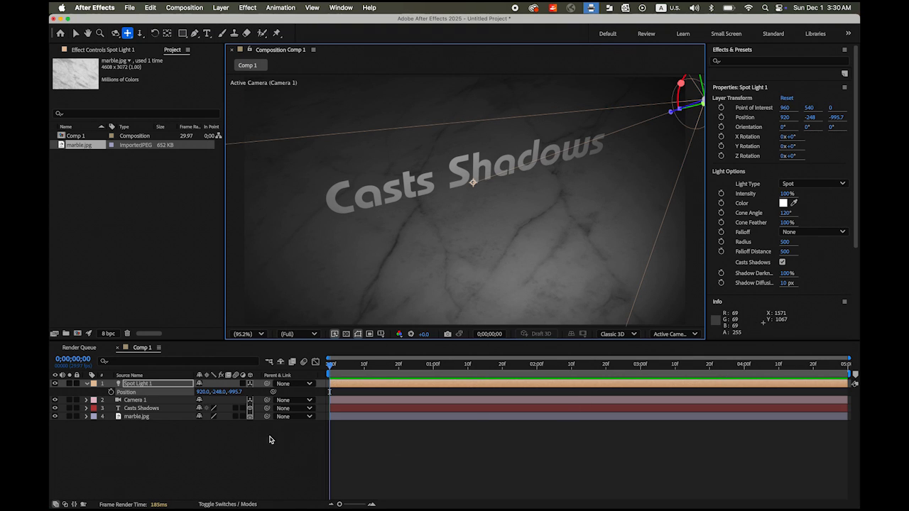
pyautogui.click(87, 384)
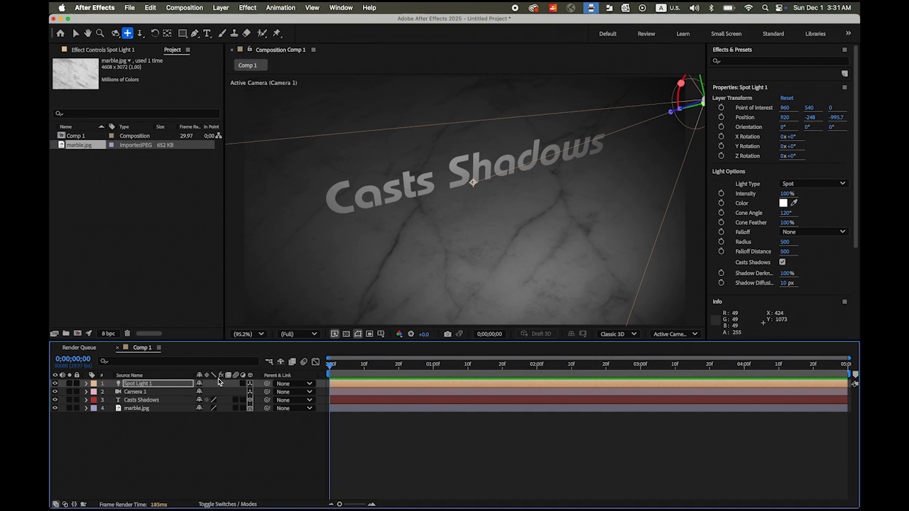
# Turn on Casts Shadows in the Casts Shadows text layer's material options and collapse the layer.
pyautogui.click(142, 400)
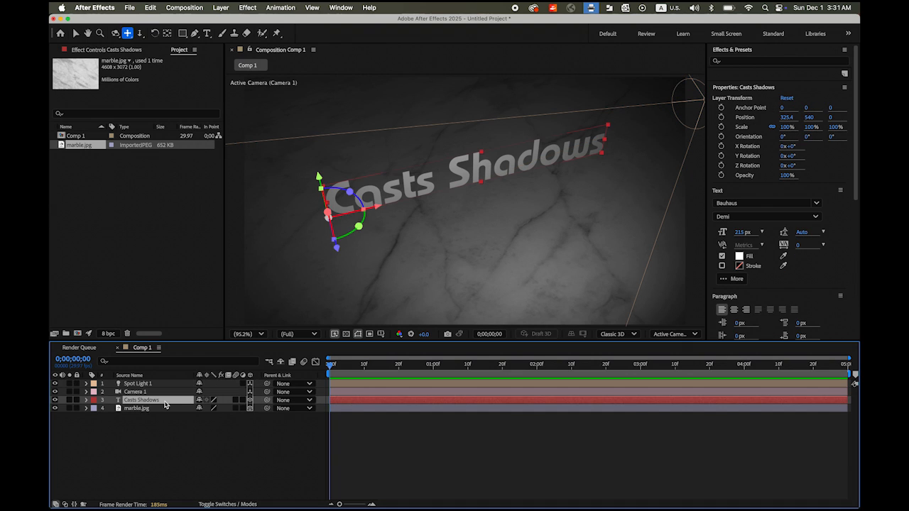
pyautogui.click(86, 400)
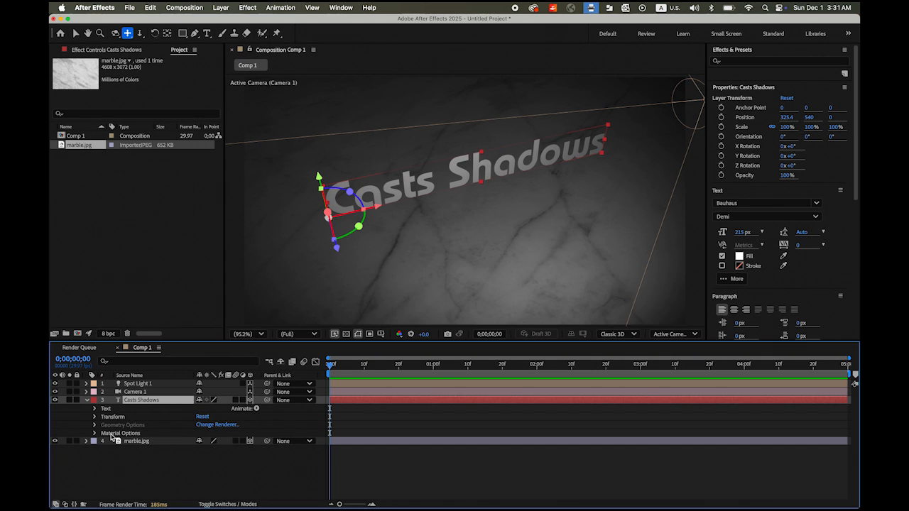
pyautogui.click(95, 433)
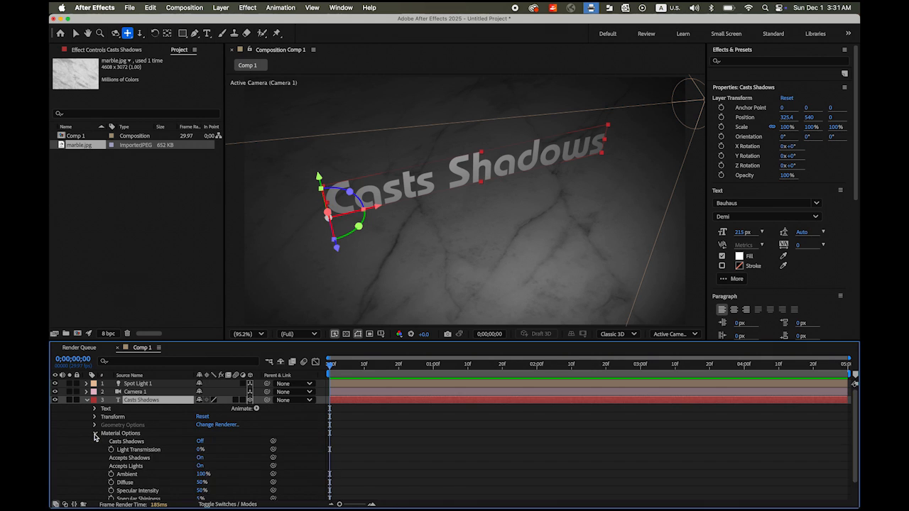
pyautogui.click(201, 442)
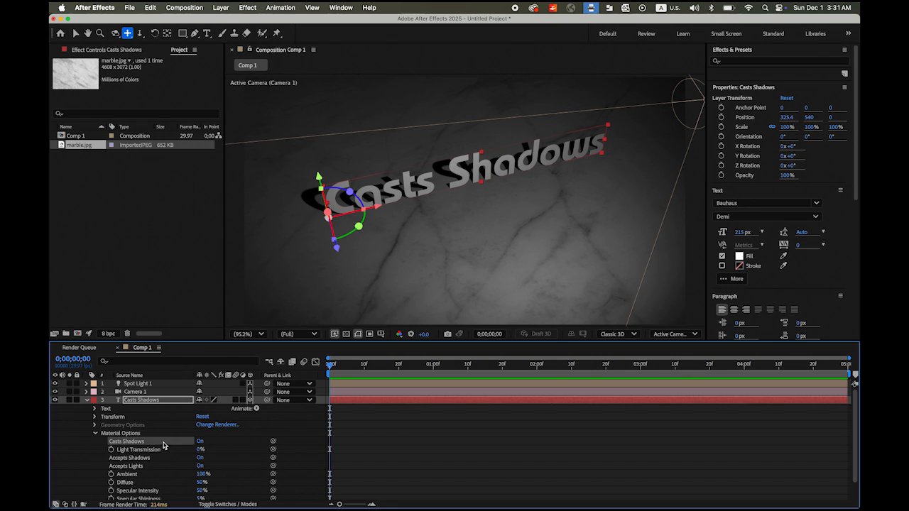
pyautogui.press('u')
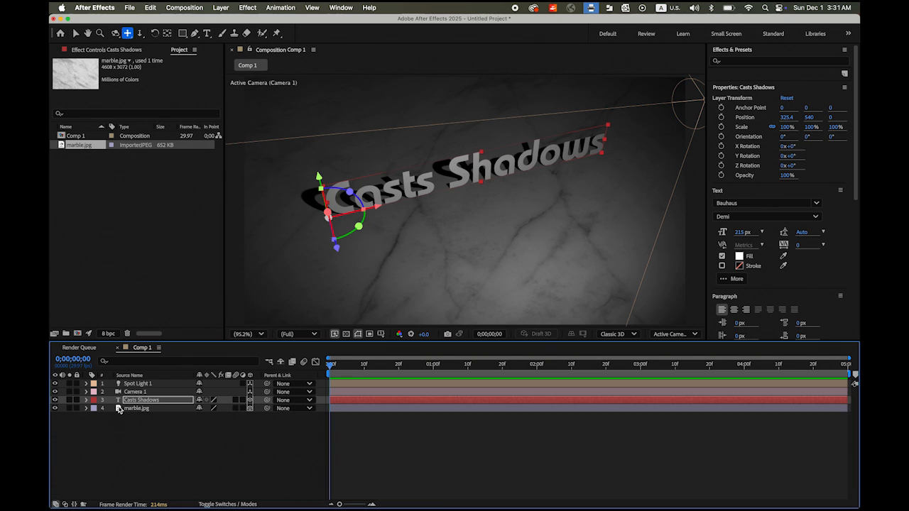
# Fine-tune Spot Light 1's position to 935, -248, -1057.7 and collapse its properties.
pyautogui.click(138, 383)
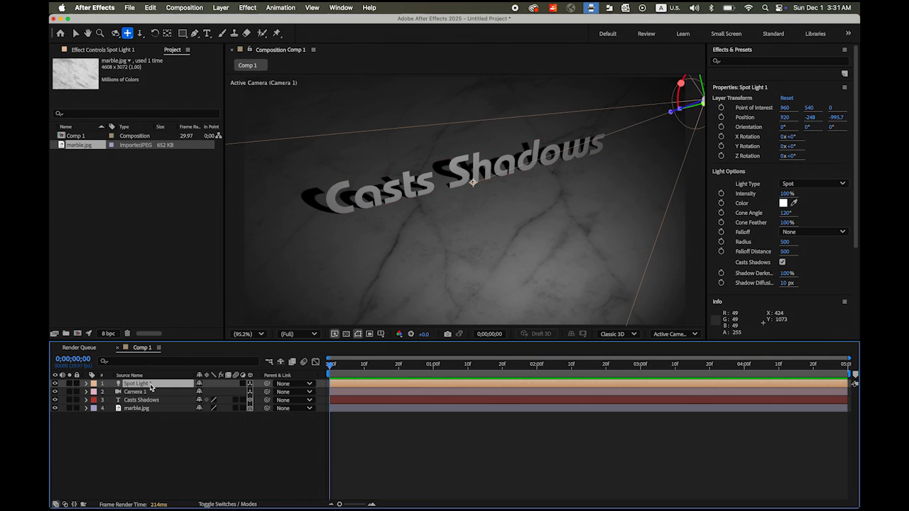
pyautogui.press('p')
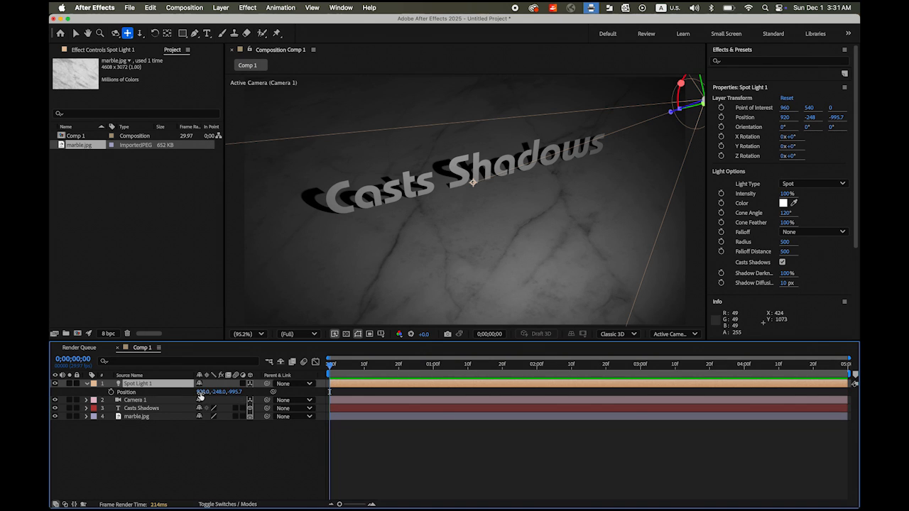
pyautogui.moveTo(202, 392); pyautogui.dragTo(263, 398)
pyautogui.moveTo(233, 399); pyautogui.dragTo(213, 392)
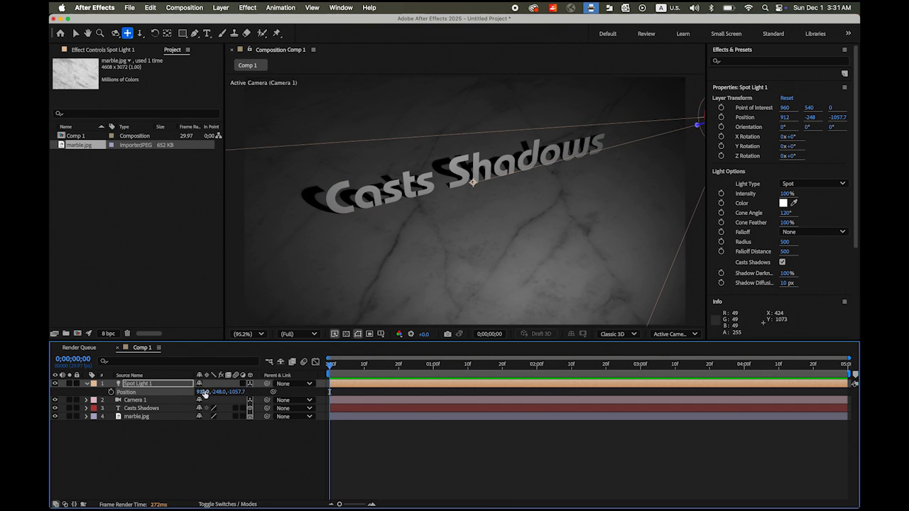
pyautogui.moveTo(205, 392); pyautogui.dragTo(223, 392)
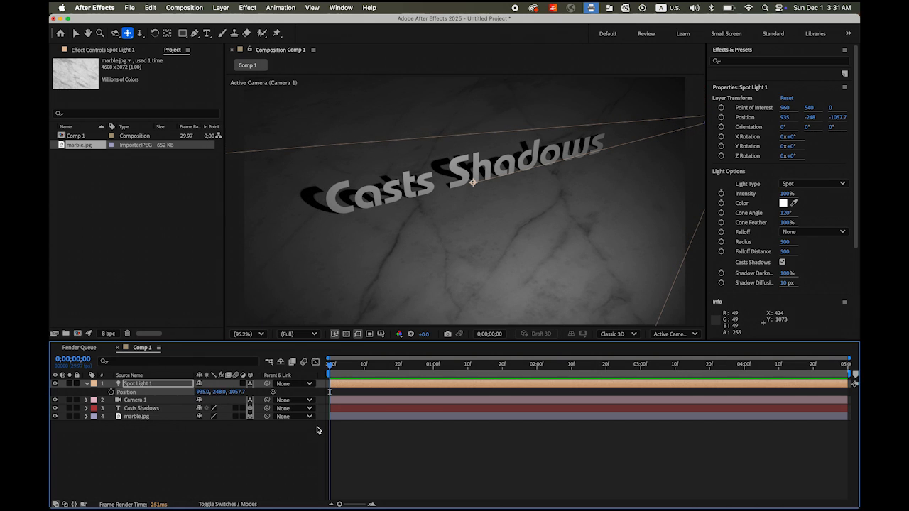
pyautogui.click(86, 384)
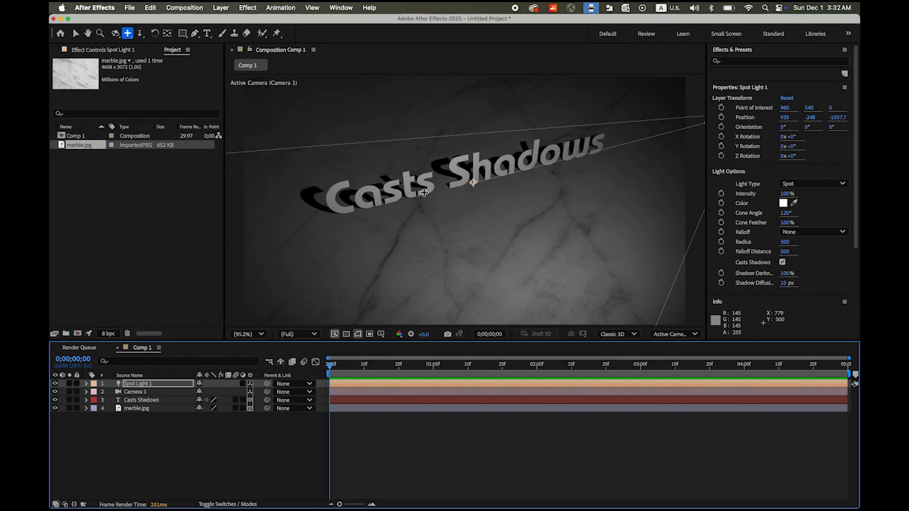
# Add a point light to the composition with 50% intensity and shadow casting turned off.
pyautogui.rightClick(282, 433)
pyautogui.moveTo(309, 387)
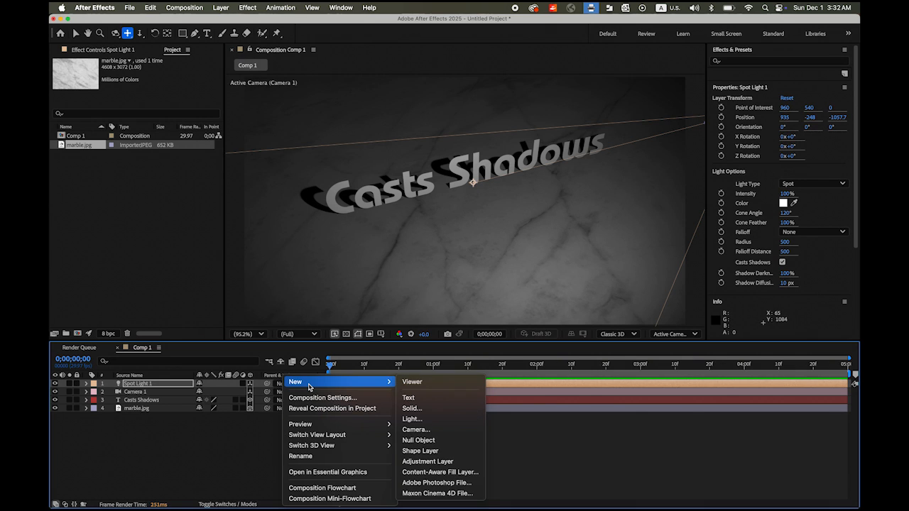
pyautogui.click(428, 419)
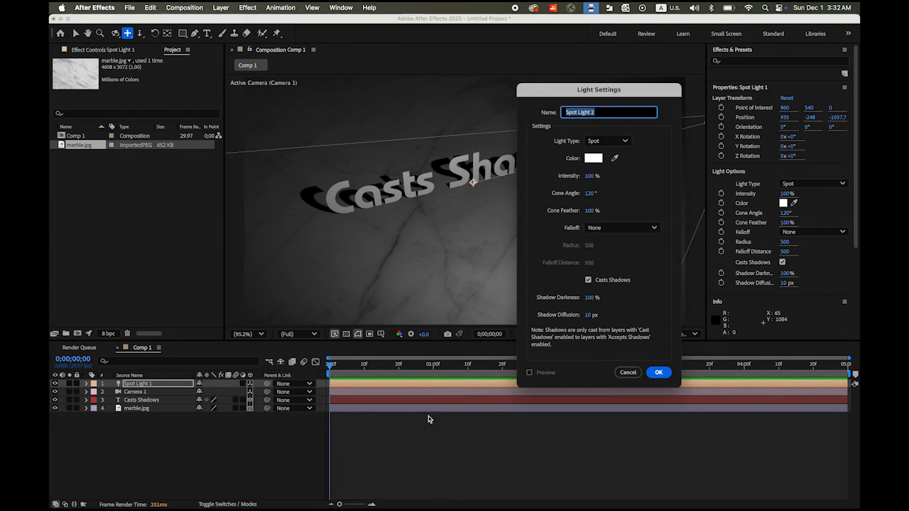
pyautogui.click(623, 142)
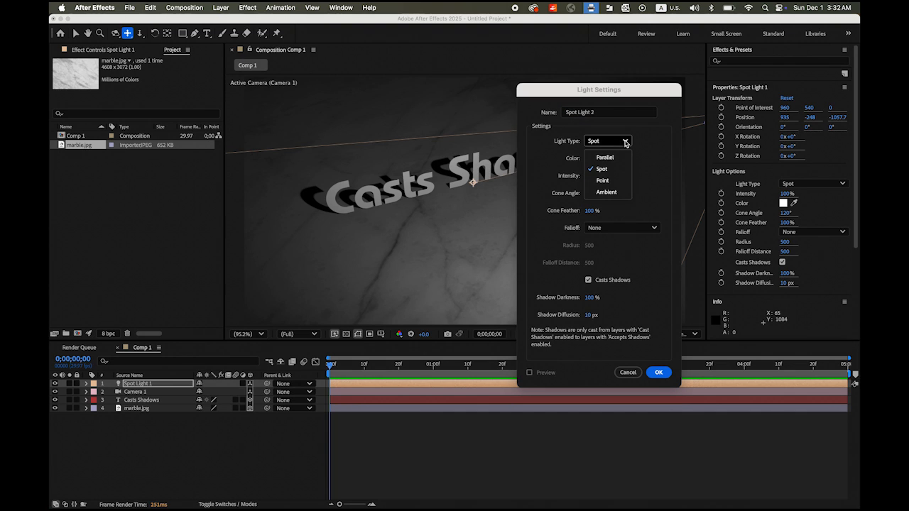
pyautogui.click(612, 179)
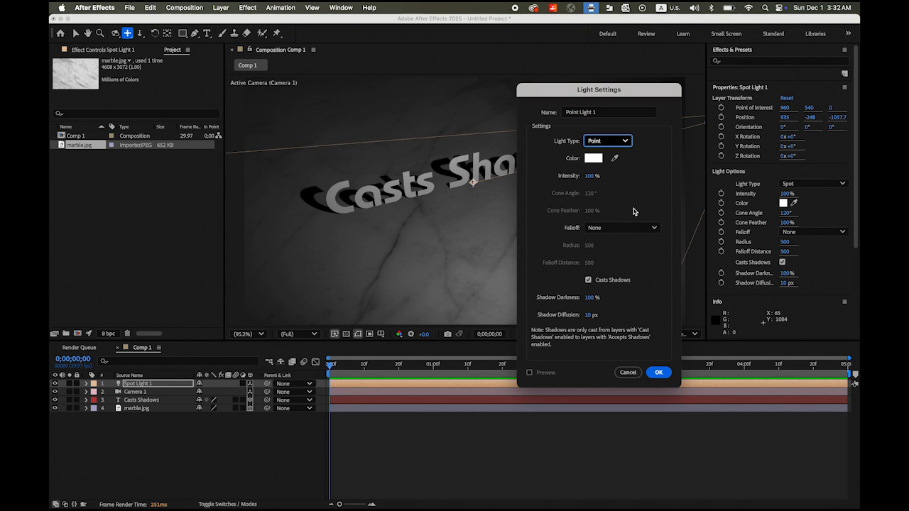
pyautogui.click(589, 176)
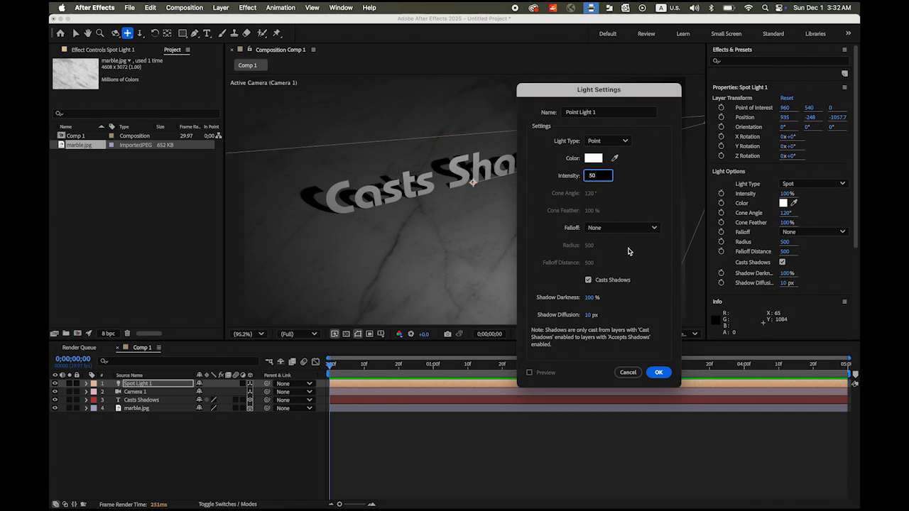
pyautogui.click(589, 281)
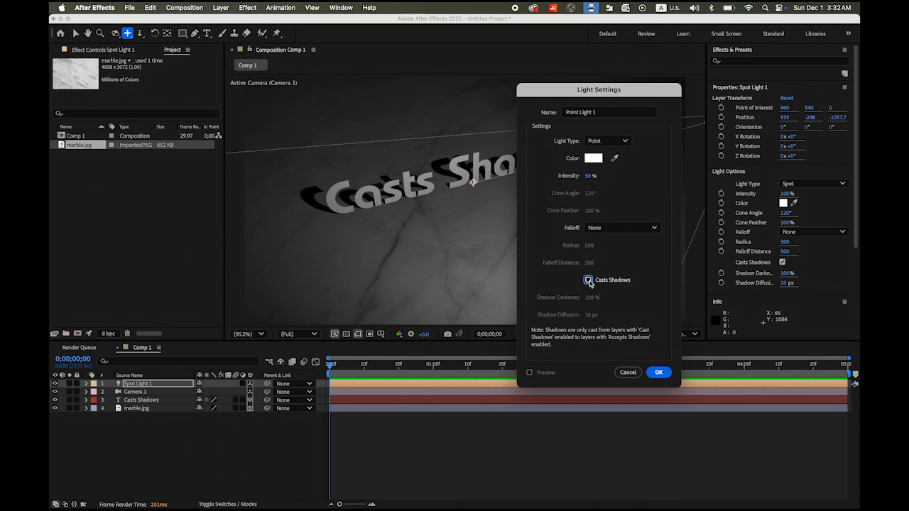
pyautogui.click(658, 374)
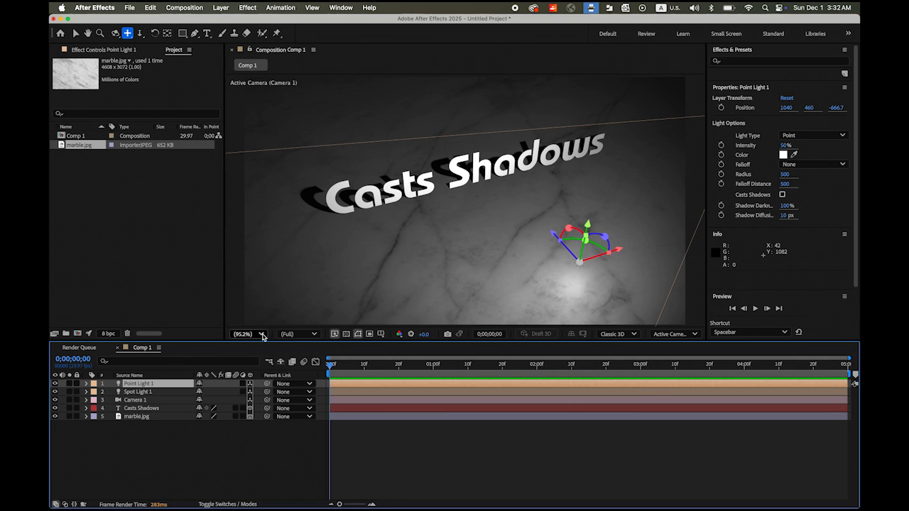
# Move Point Light 1 to position 1051, 252, -377.7.
pyautogui.click(262, 336)
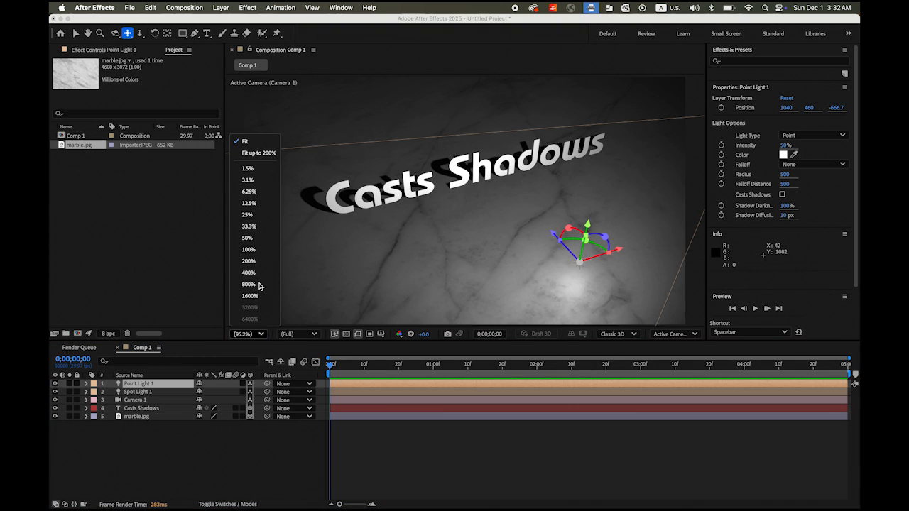
pyautogui.click(248, 238)
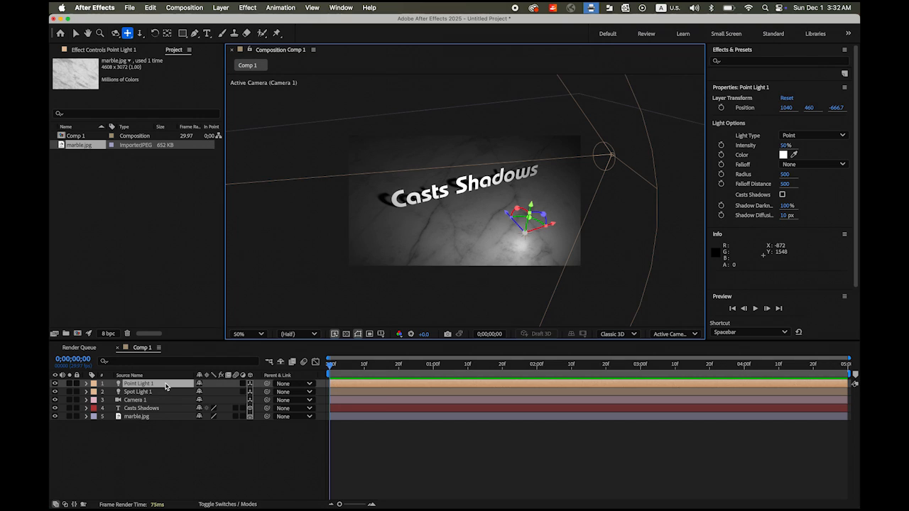
pyautogui.click(166, 386)
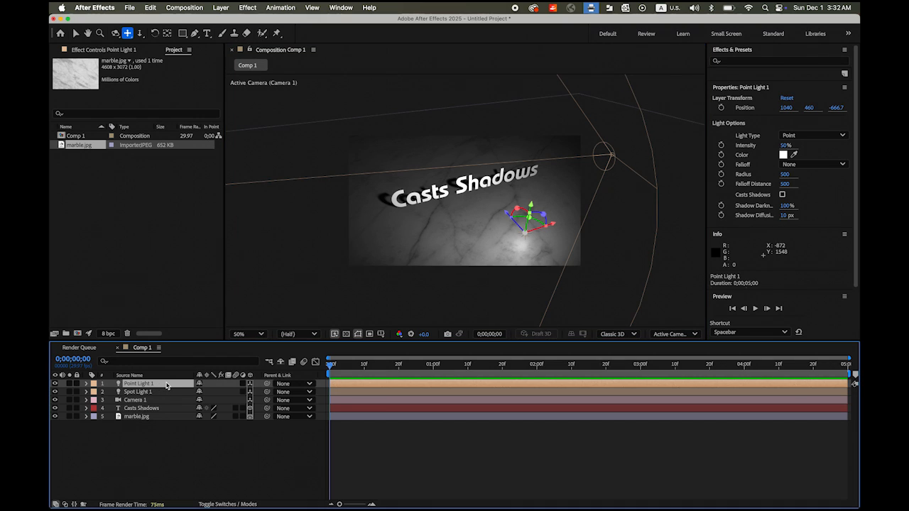
pyautogui.press('p')
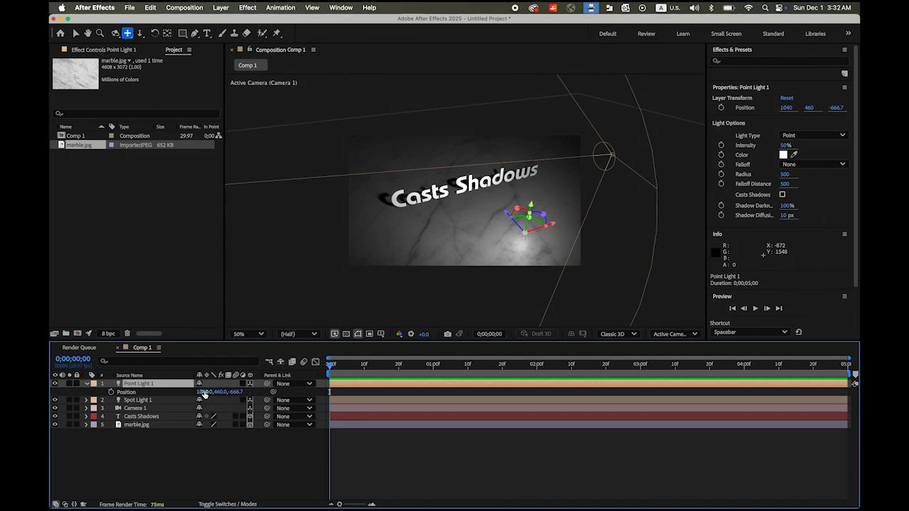
pyautogui.moveTo(204, 395); pyautogui.dragTo(149, 393)
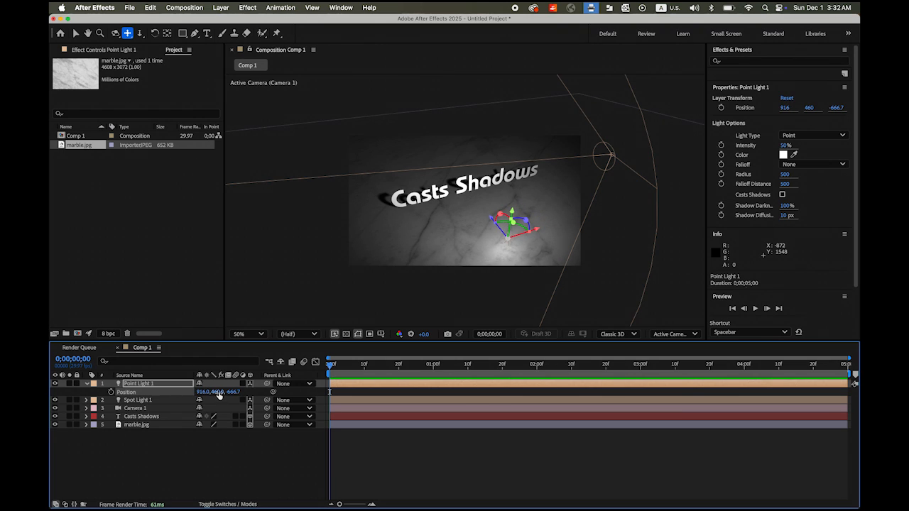
pyautogui.moveTo(217, 392); pyautogui.dragTo(135, 382)
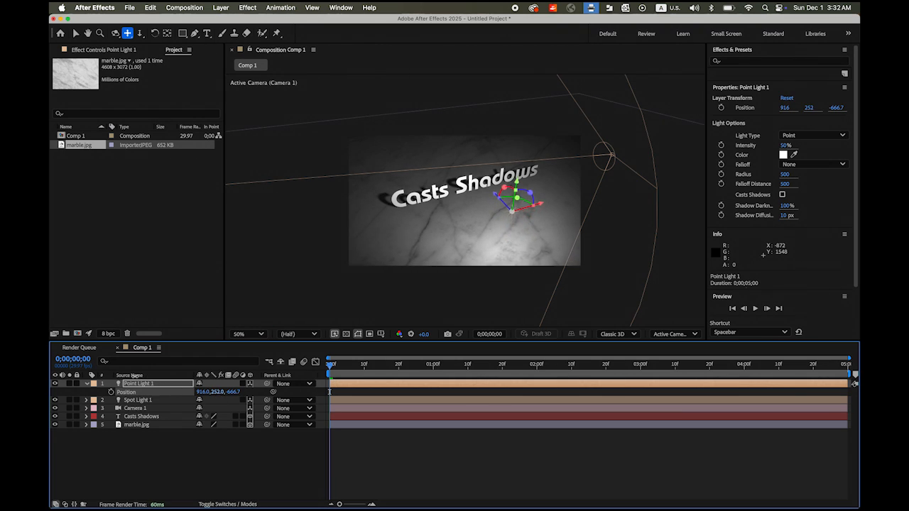
pyautogui.moveTo(235, 395); pyautogui.dragTo(408, 431)
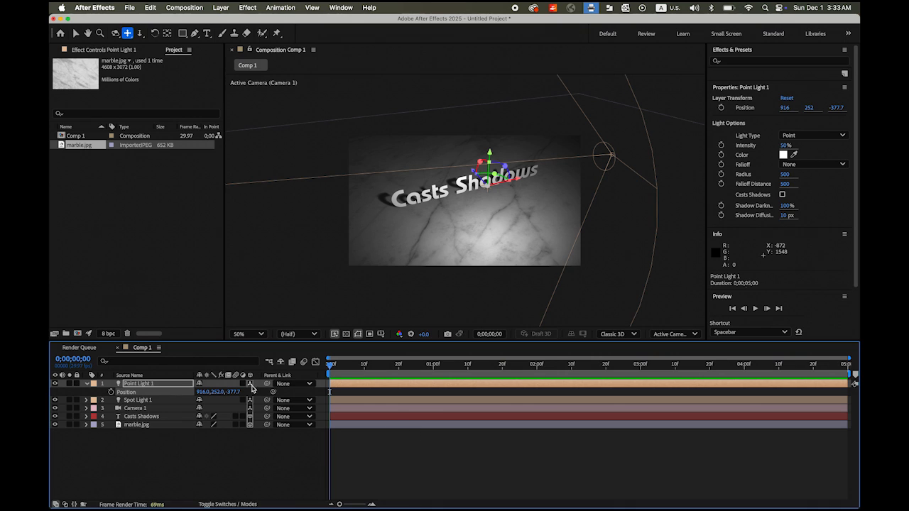
pyautogui.moveTo(203, 392); pyautogui.dragTo(279, 401)
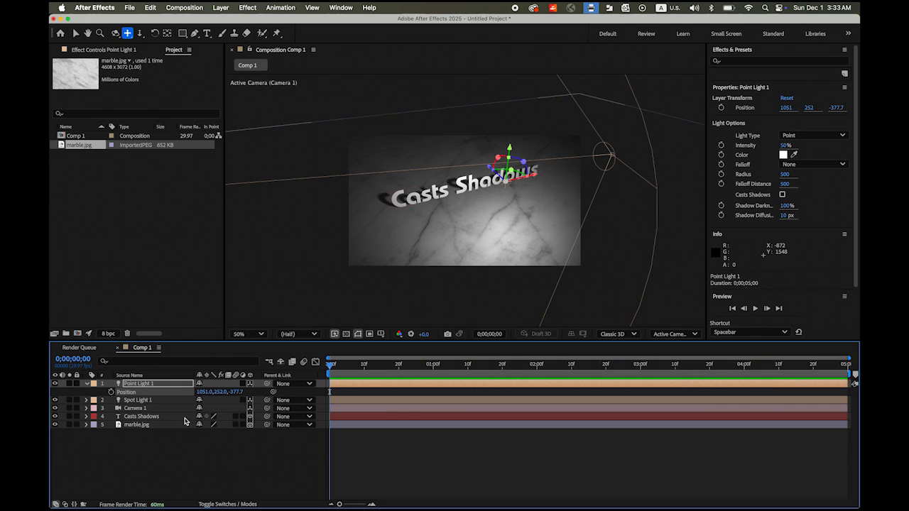
pyautogui.click(261, 335)
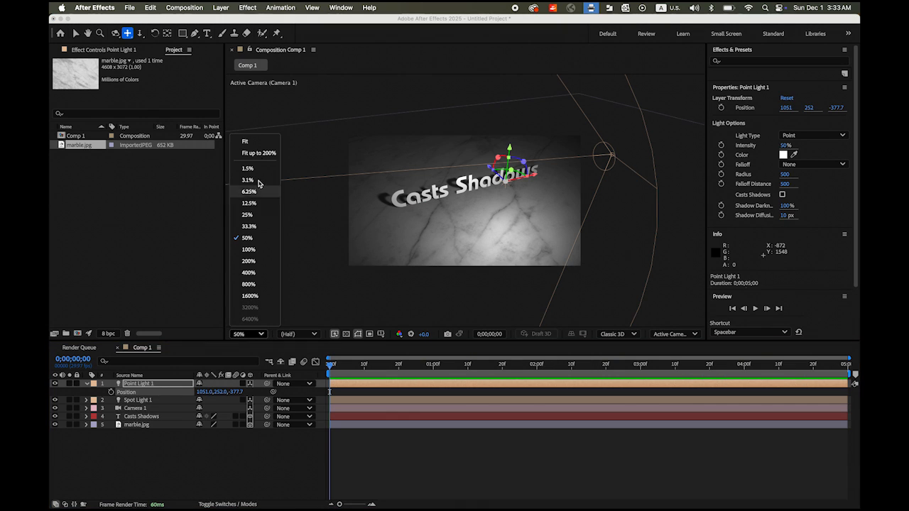
pyautogui.click(258, 153)
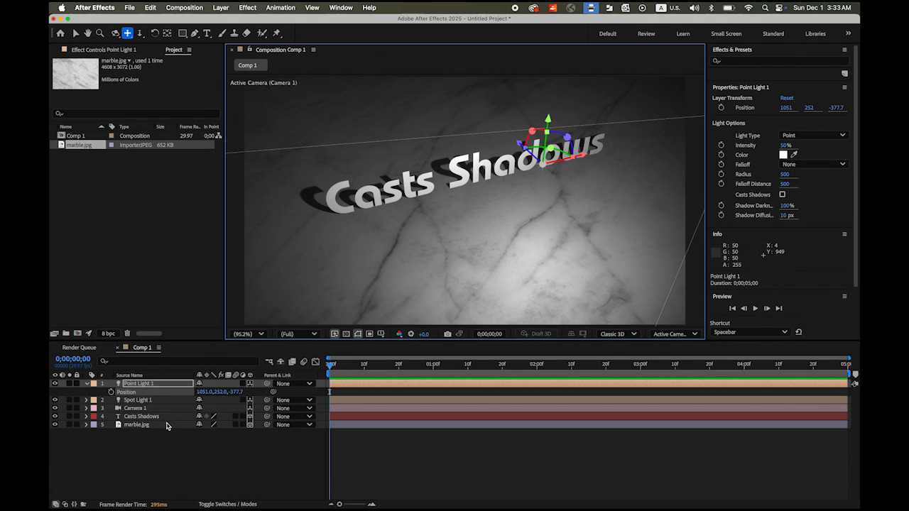
# Soften Spot Light 1's shadow by setting shadow diffusion to 200 px and shadow darkness to 90%.
pyautogui.click(153, 400)
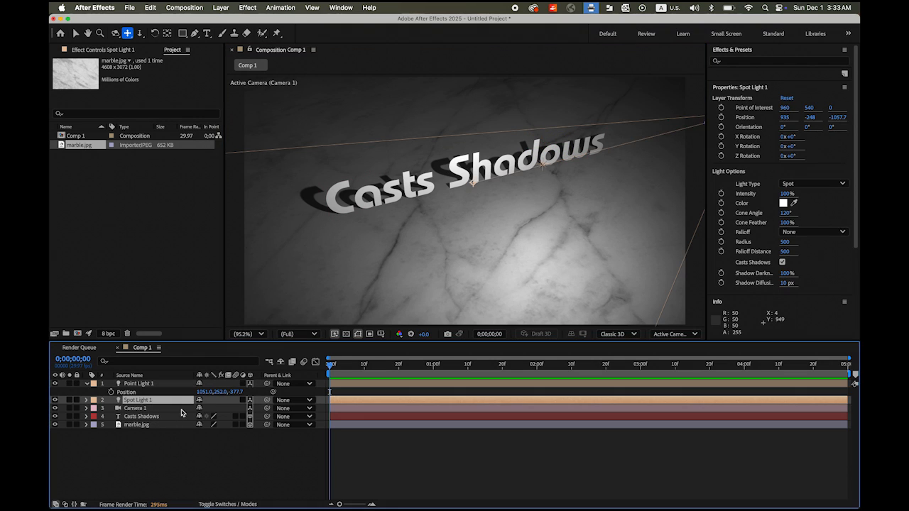
pyautogui.click(86, 384)
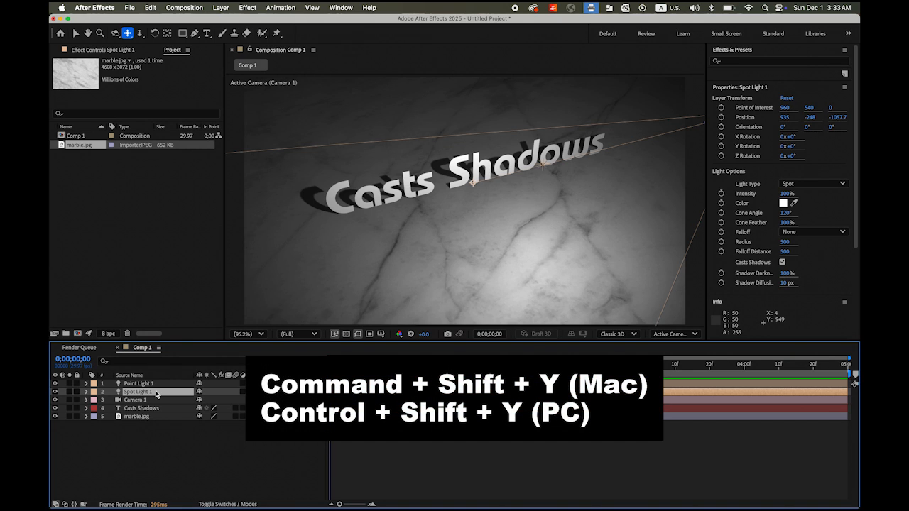
pyautogui.press('super+shift+y')
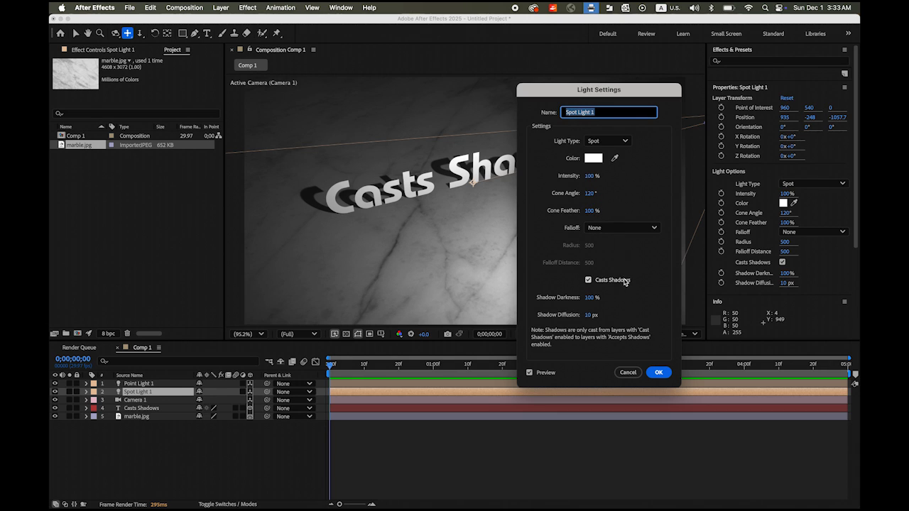
pyautogui.click(589, 315)
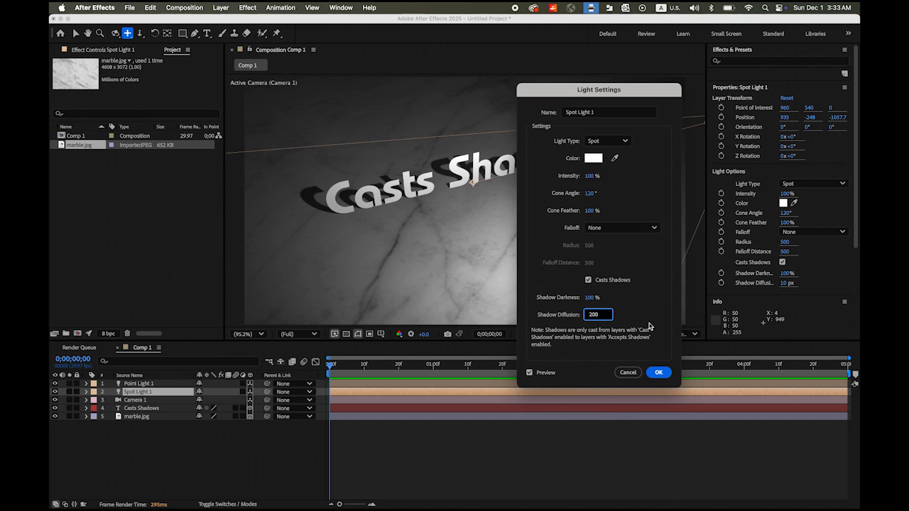
pyautogui.click(590, 298)
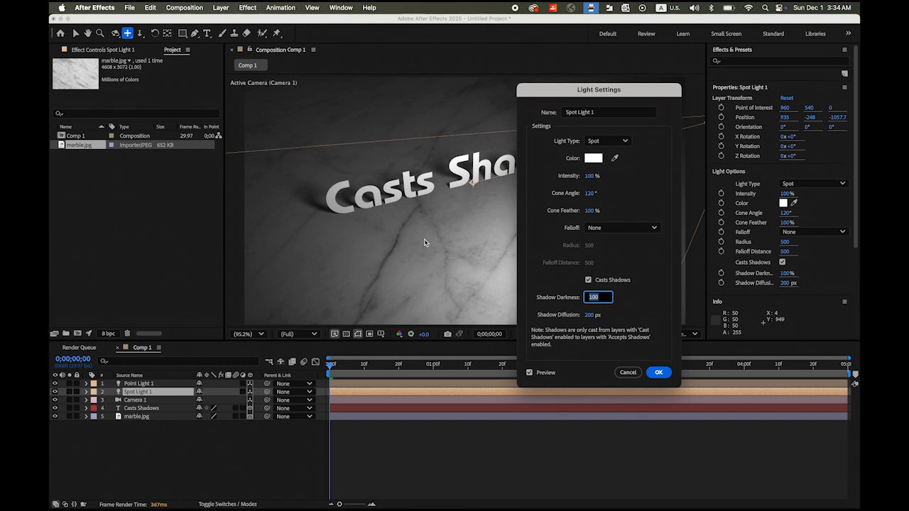
pyautogui.moveTo(561, 92); pyautogui.dragTo(665, 100)
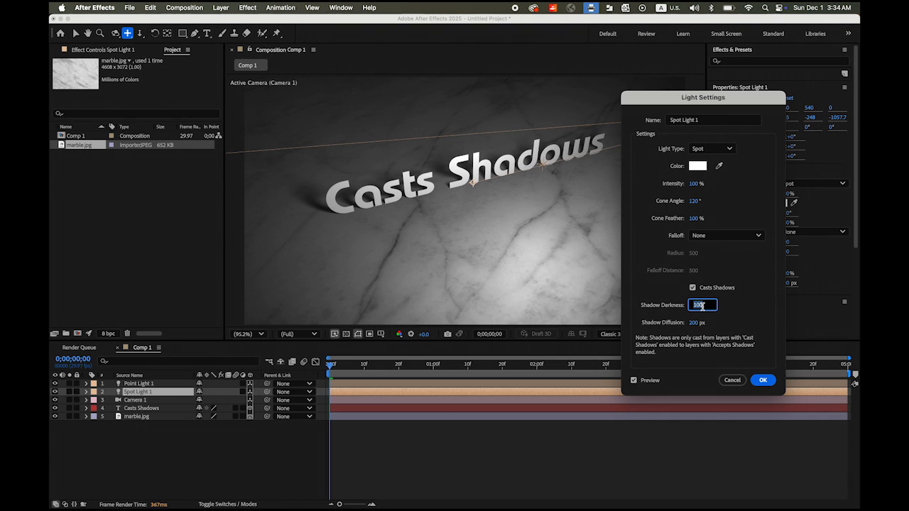
pyautogui.write('90')
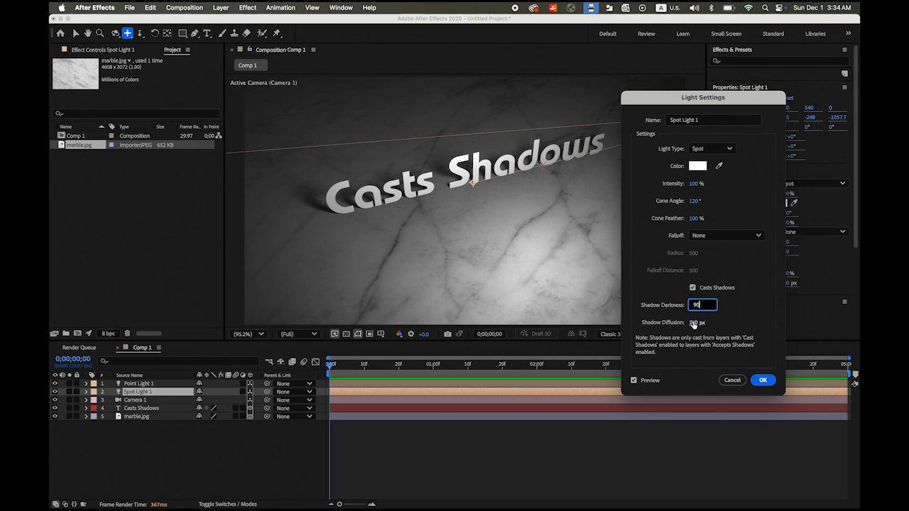
pyautogui.click(697, 323)
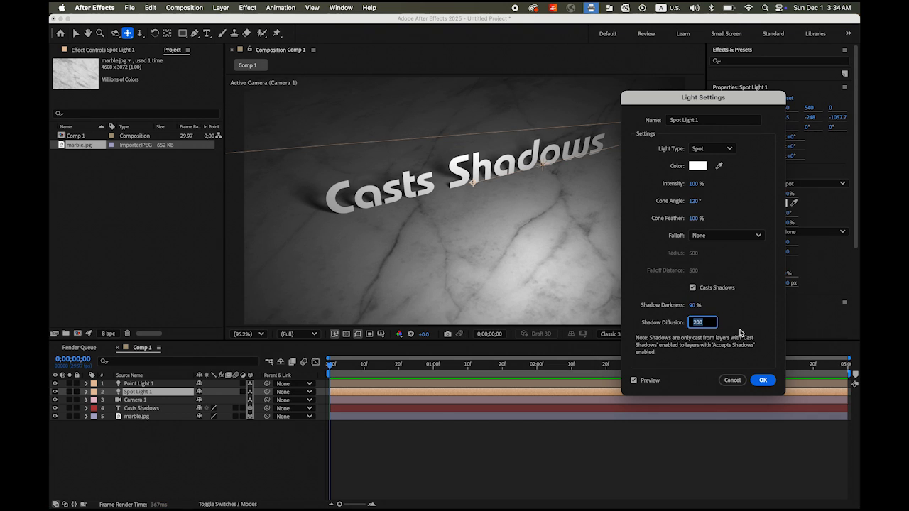
pyautogui.click(763, 380)
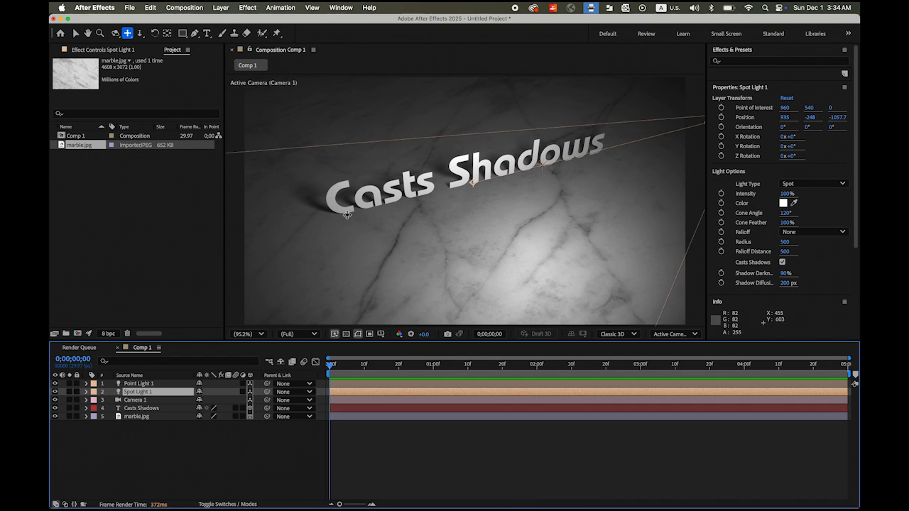
# Duplicate the Casts Shadows text layer and place the copy directly below the original in the layer stack.
pyautogui.click(164, 410)
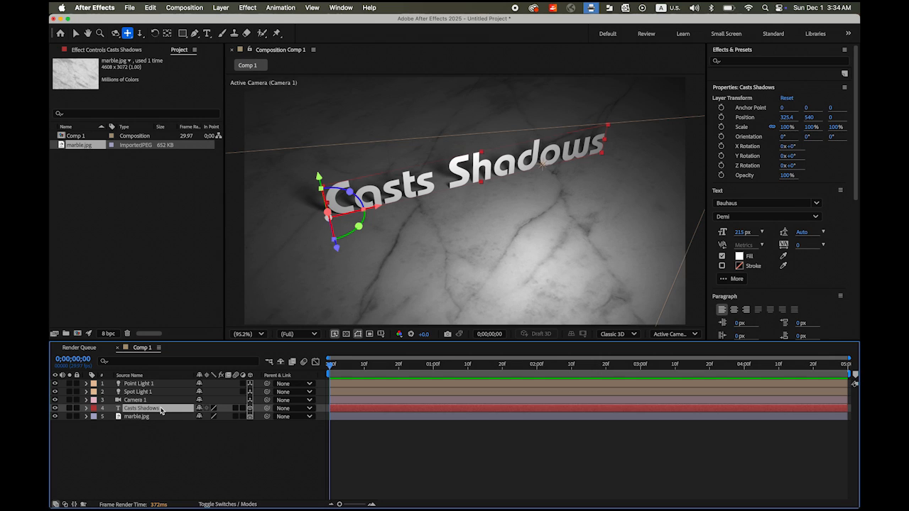
pyautogui.press('super+d')
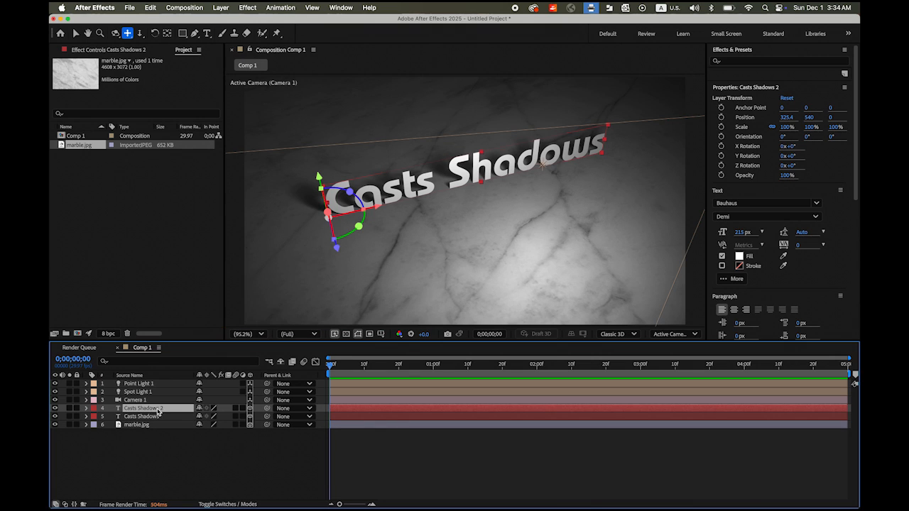
pyautogui.moveTo(158, 412); pyautogui.dragTo(157, 422)
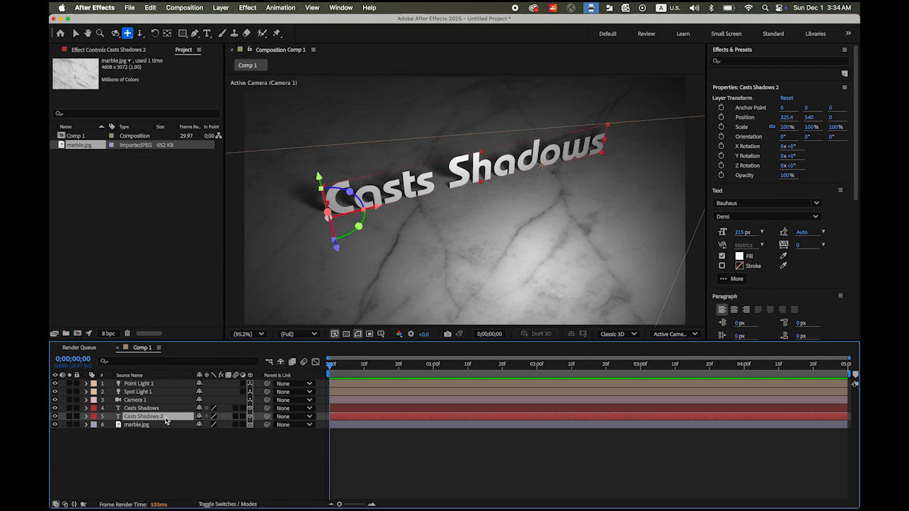
# Change the duplicated text layer's fill color to dark gray #373737.
pyautogui.click(739, 257)
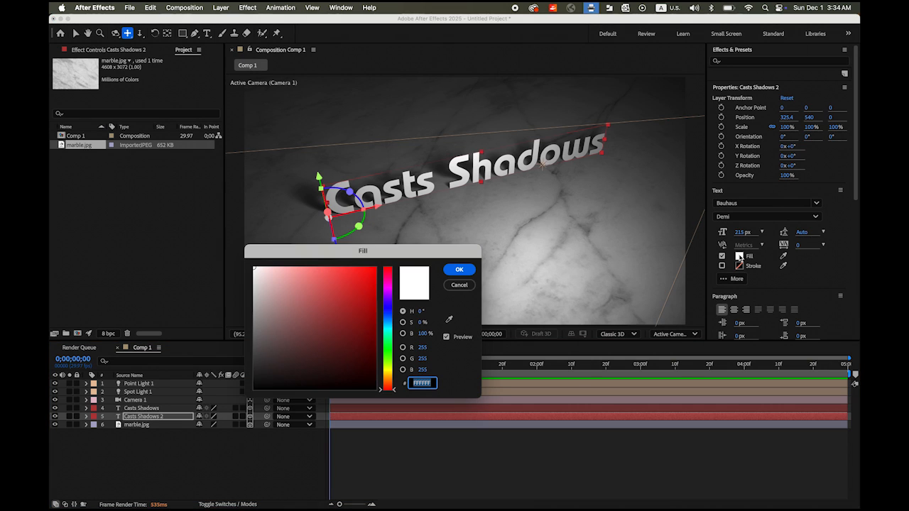
pyautogui.moveTo(273, 332)
pyautogui.mouseDown()
pyautogui.moveTo(257, 338)
pyautogui.moveTo(252, 364)
pyautogui.mouseUp()
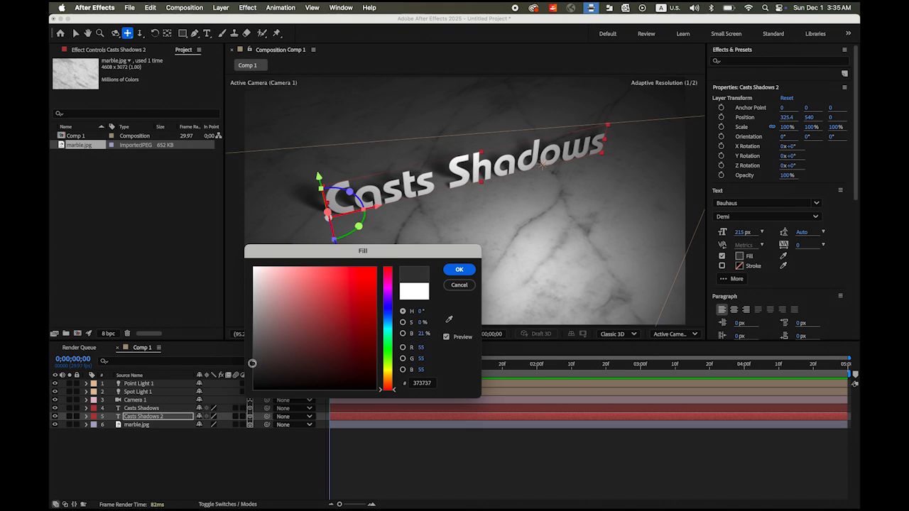
pyautogui.click(460, 269)
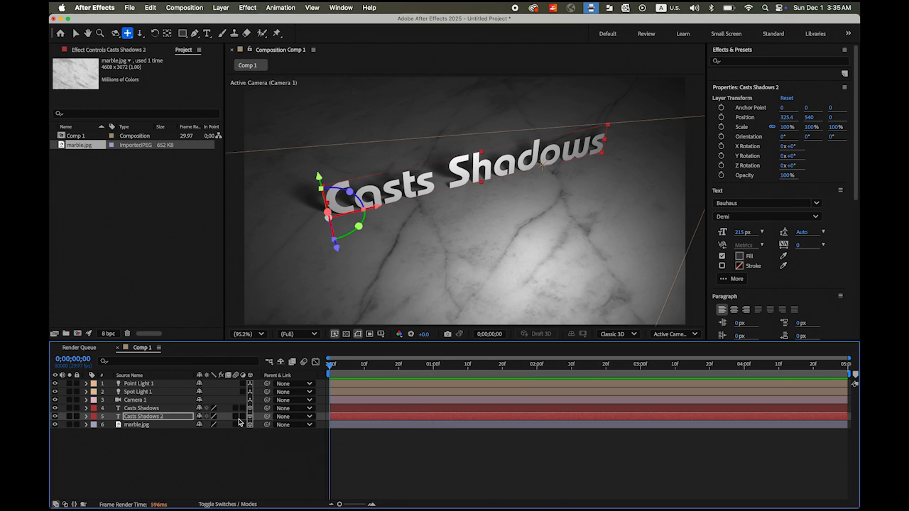
# Turn off Casts Shadows in the duplicated text layer's material options.
pyautogui.click(87, 417)
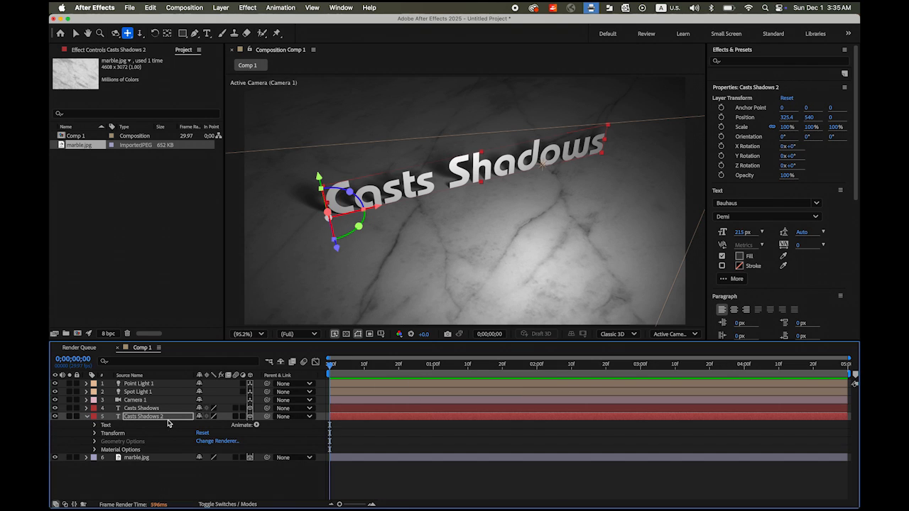
pyautogui.click(95, 450)
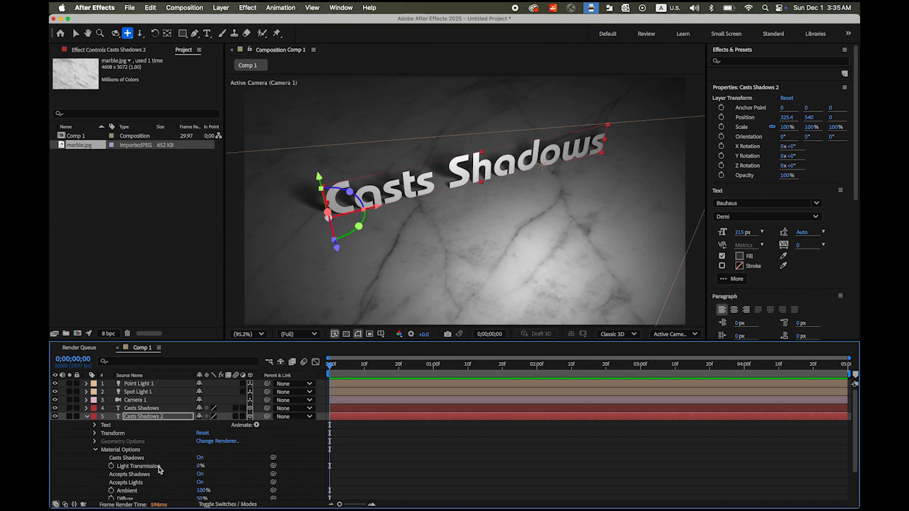
pyautogui.click(200, 459)
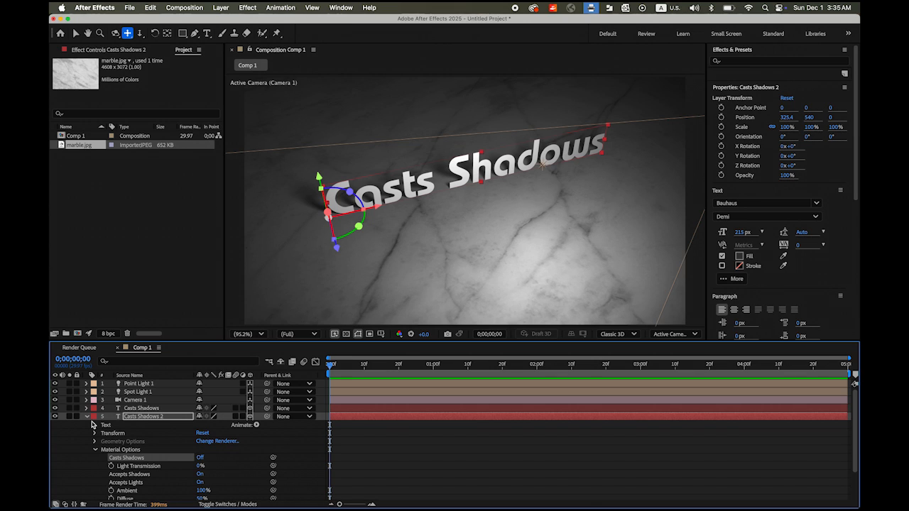
# Parent the Casts Shadows 2 layer to the original Casts Shadows layer and set its Z position to 2.
pyautogui.press('u')
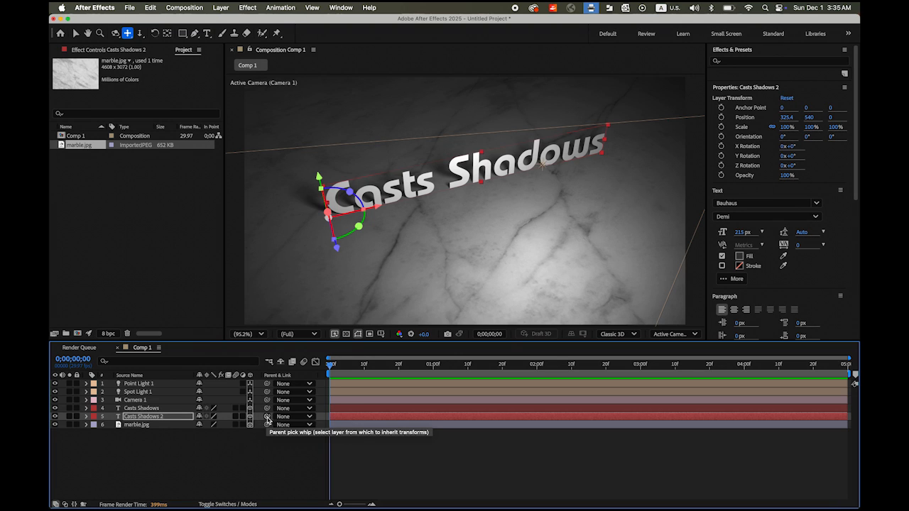
pyautogui.moveTo(268, 419); pyautogui.dragTo(155, 410)
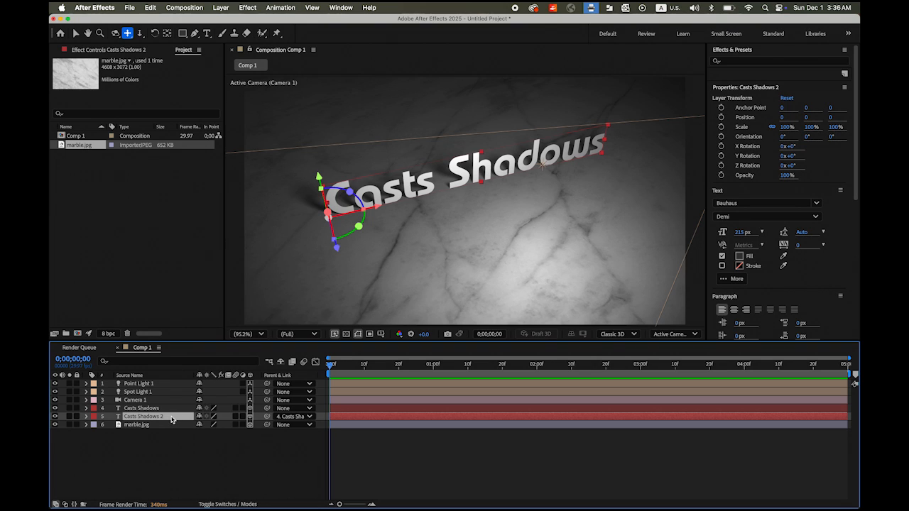
pyautogui.press('p')
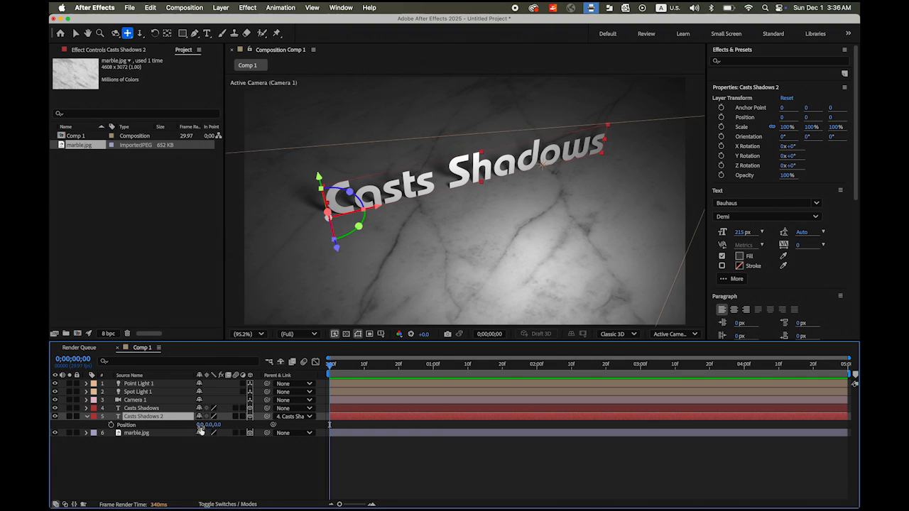
pyautogui.click(217, 425)
pyautogui.write('2')
pyautogui.press('Return')
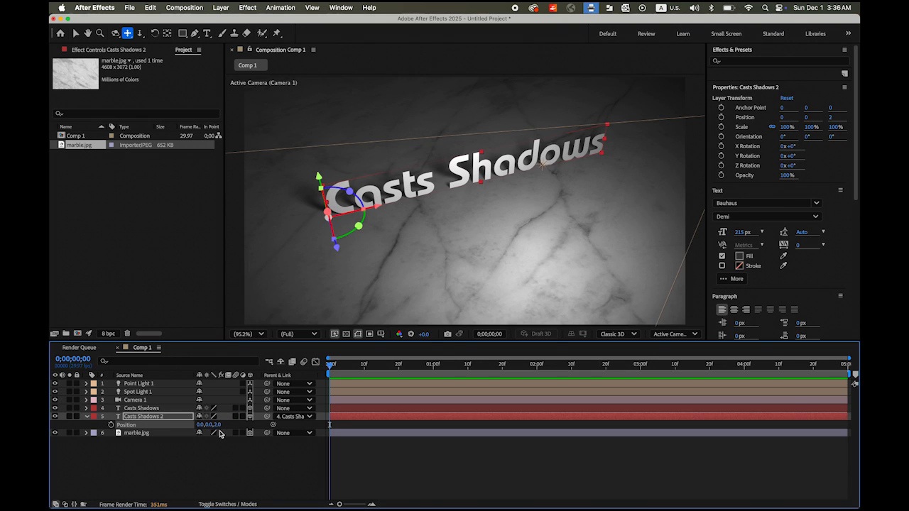
pyautogui.click(88, 417)
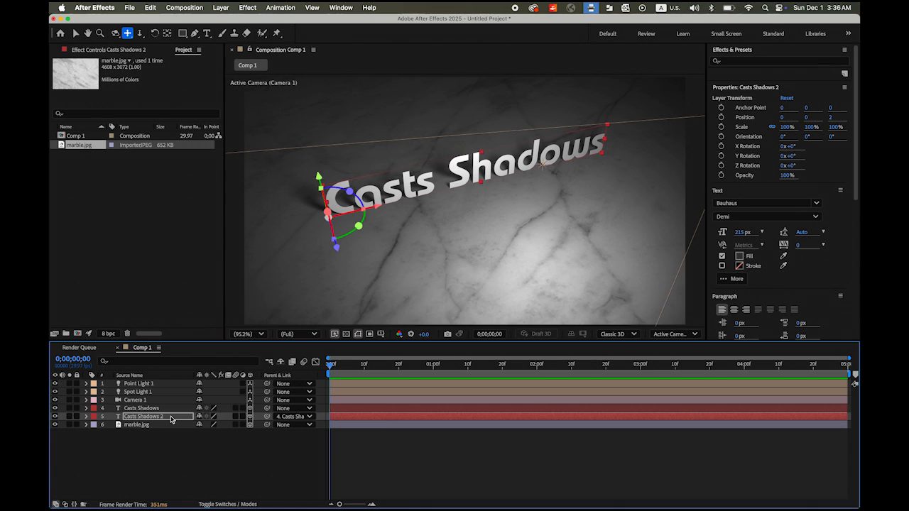
# Duplicate the Casts Shadows 2 layer and set the copy's Z position to 4.
pyautogui.press('super+d')
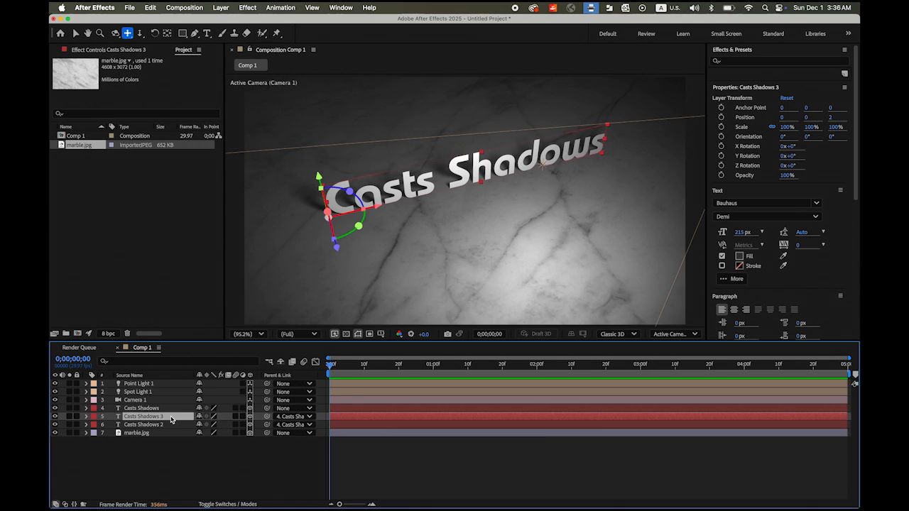
pyautogui.press('p')
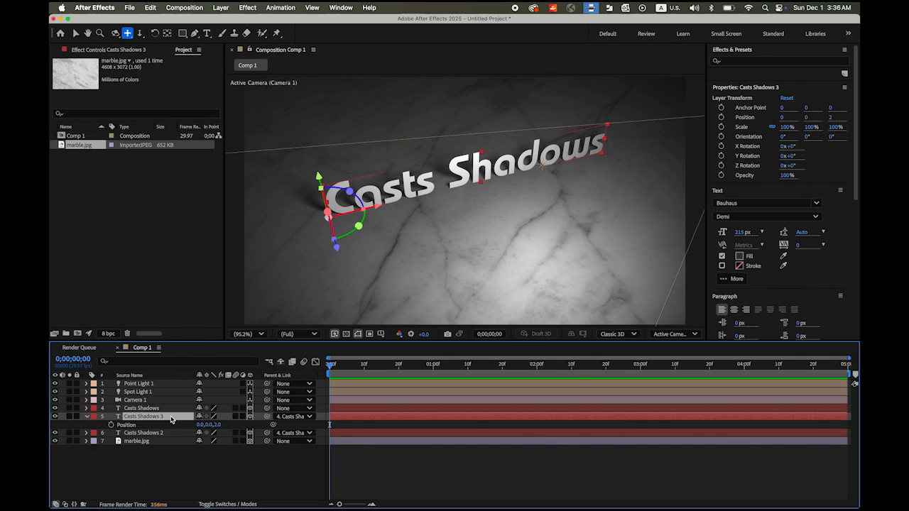
pyautogui.click(219, 424)
pyautogui.write('4')
pyautogui.press('Return')
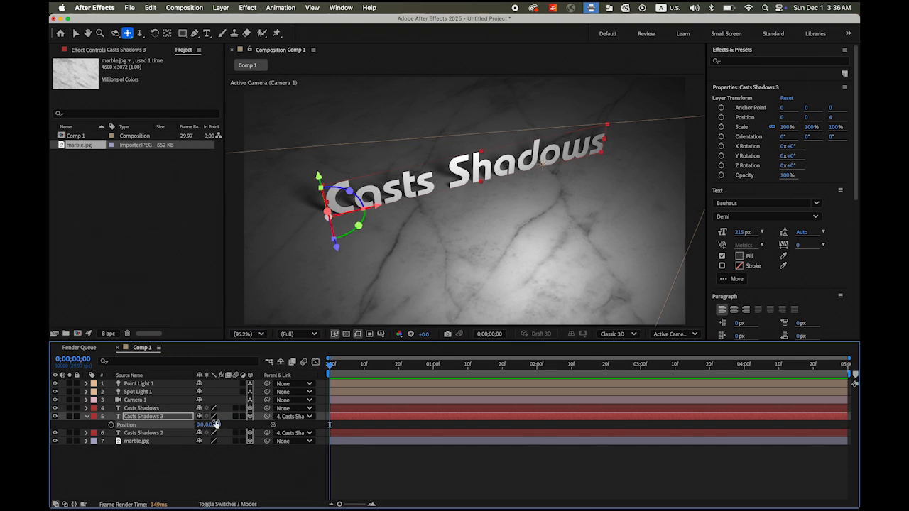
pyautogui.click(87, 417)
# Duplicate the Casts Shadows 3 layer and set the copy's Z position to 6.
pyautogui.press('super+d')
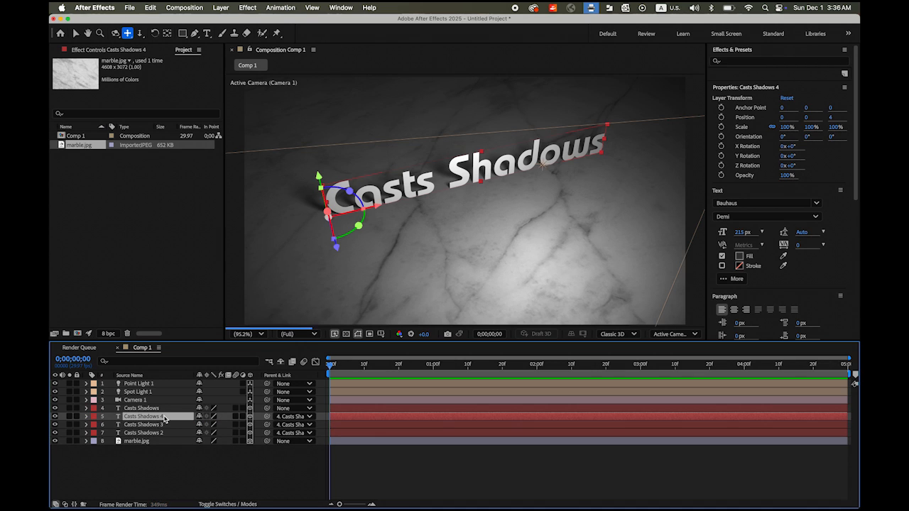
pyautogui.press('p')
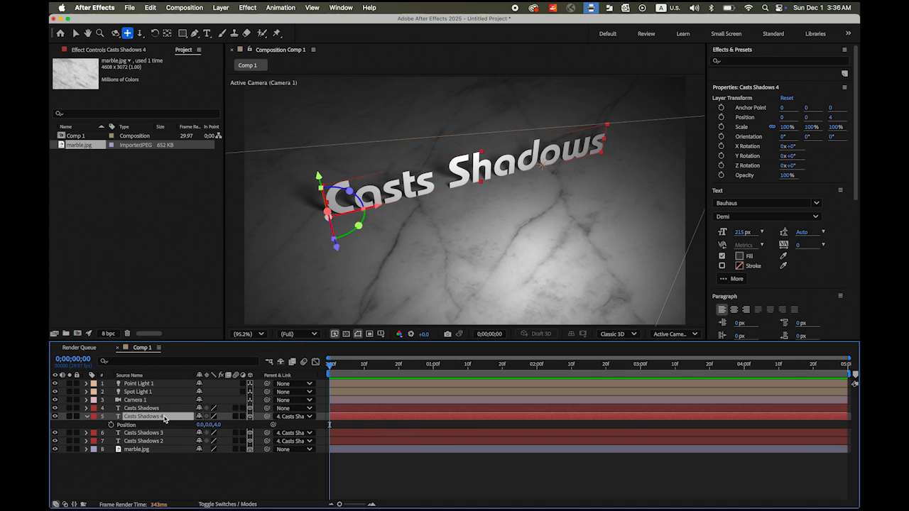
pyautogui.click(221, 425)
pyautogui.write('6')
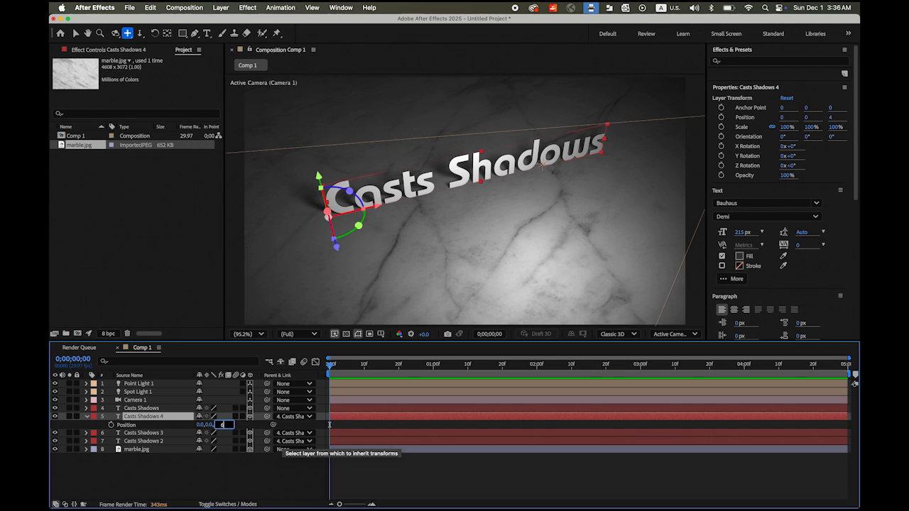
pyautogui.press('Return')
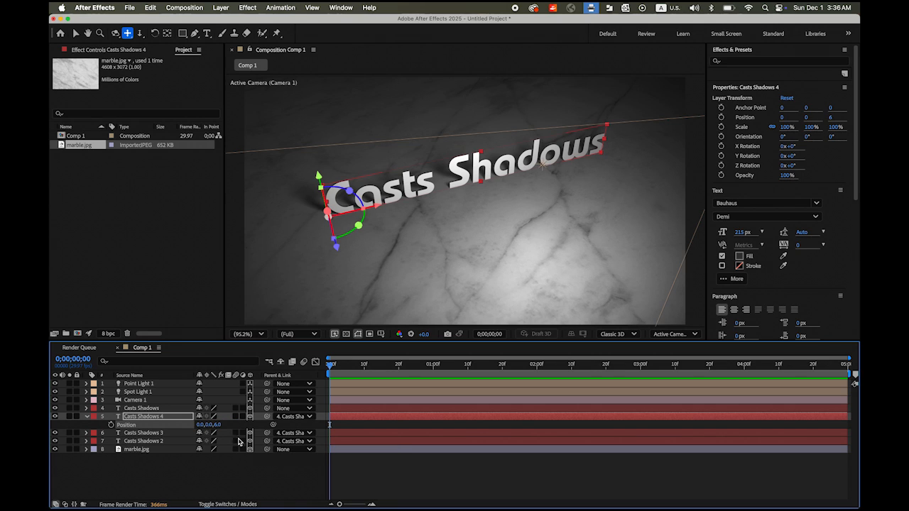
pyautogui.click(87, 416)
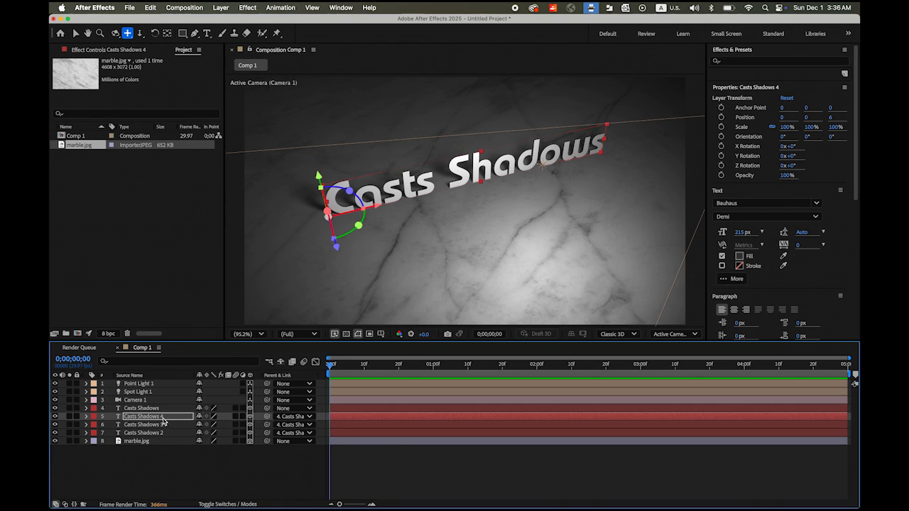
# Duplicate the Casts Shadows 4 layer and set the copy's Z position to 8.
pyautogui.press('super+d')
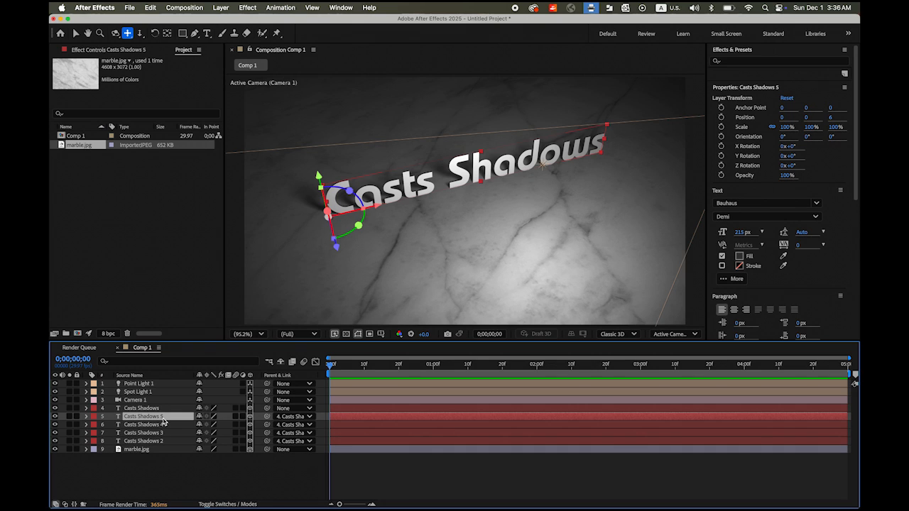
pyautogui.press('p')
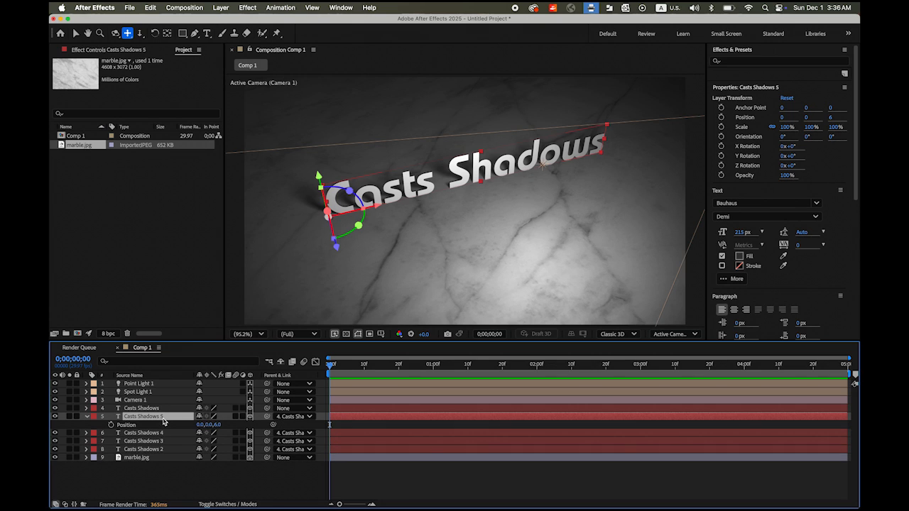
pyautogui.click(220, 424)
pyautogui.write('8')
pyautogui.press('Return')
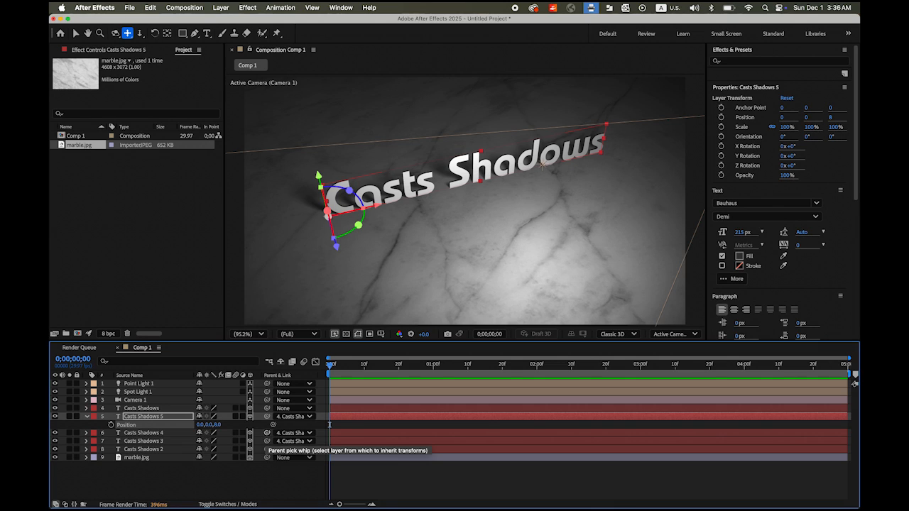
pyautogui.click(87, 416)
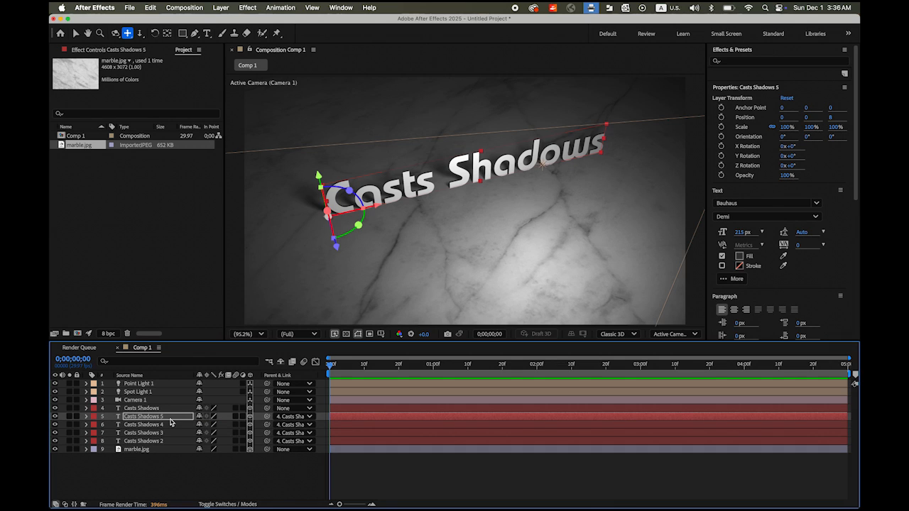
# Duplicate the Casts Shadows 5 layer and set the copy's Z position to 10.
pyautogui.press('super+d')
pyautogui.press('p')
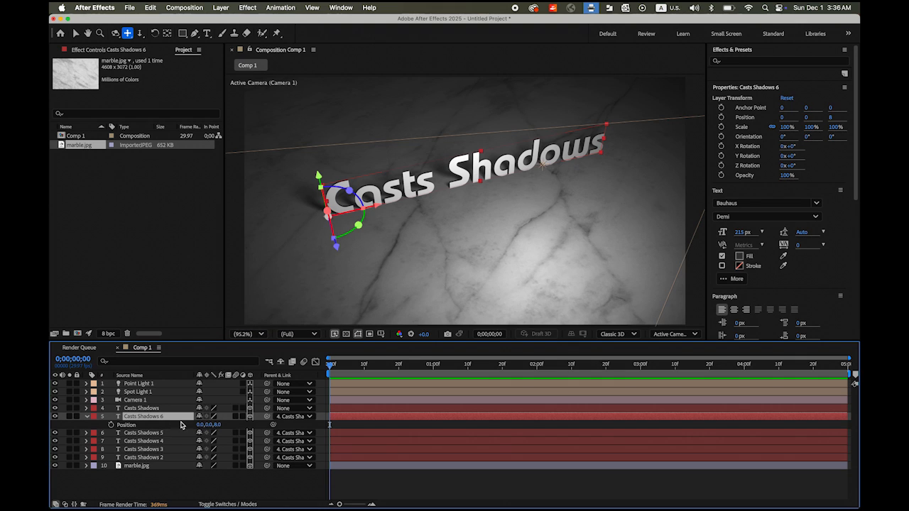
pyautogui.click(222, 424)
pyautogui.write('10')
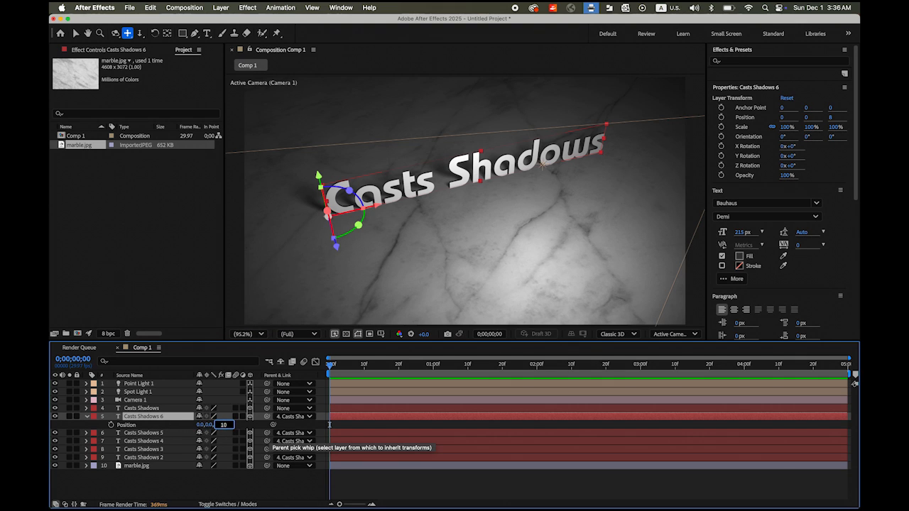
pyautogui.press('Return')
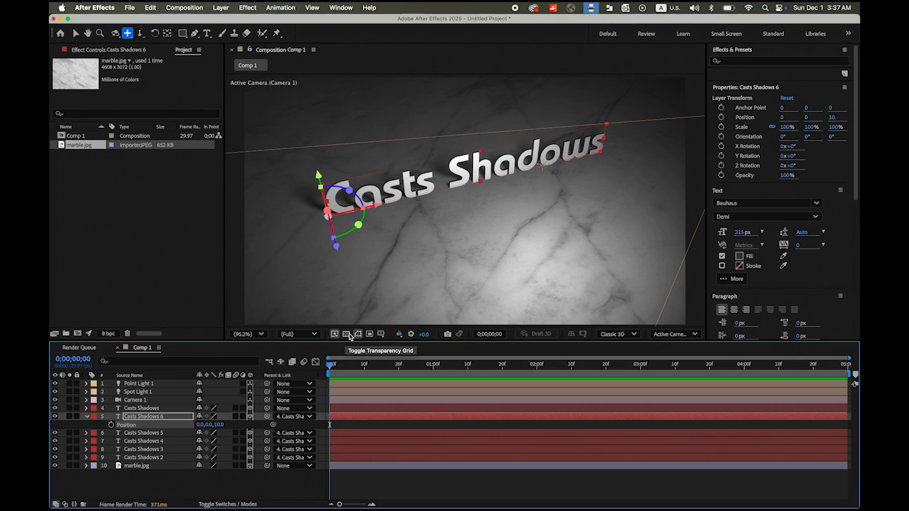
pyautogui.click(88, 416)
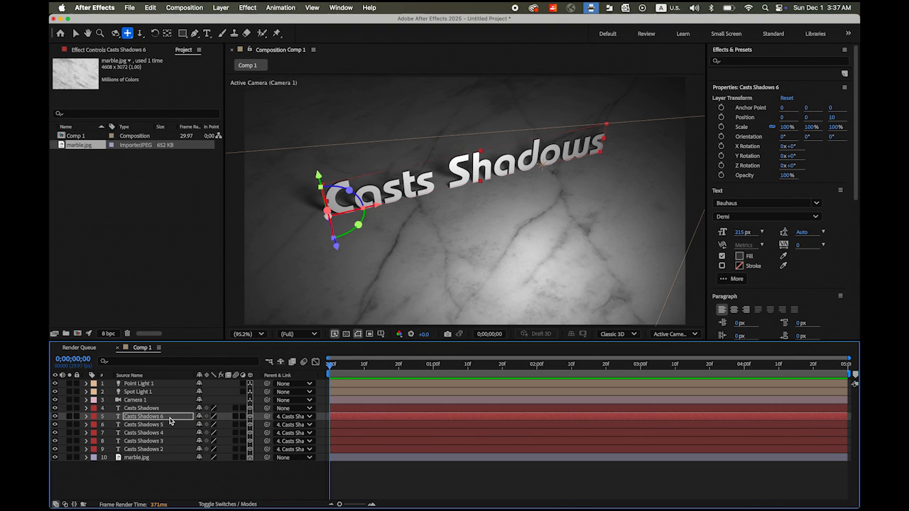
# Duplicate the Casts Shadows 6 layer and set the copy's Z position to 12.
pyautogui.press('super+d')
pyautogui.press('p')
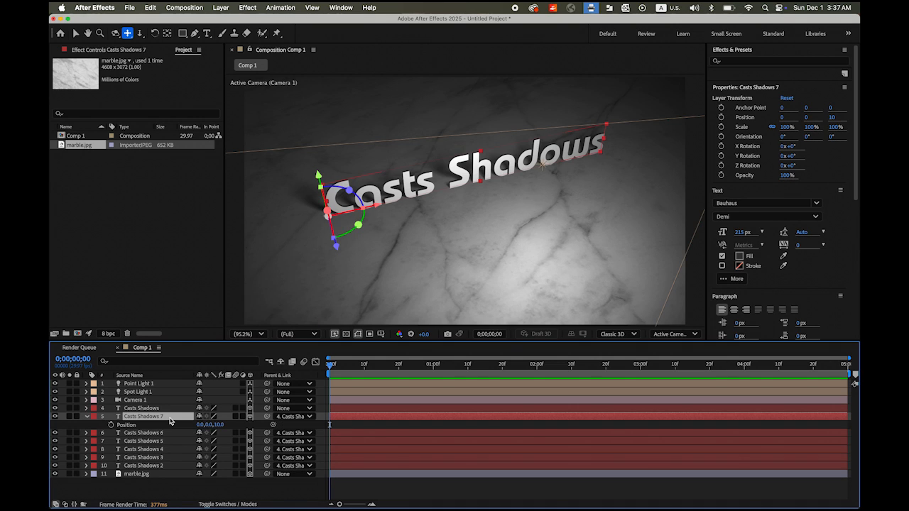
pyautogui.click(219, 424)
pyautogui.write('12')
pyautogui.press('Return')
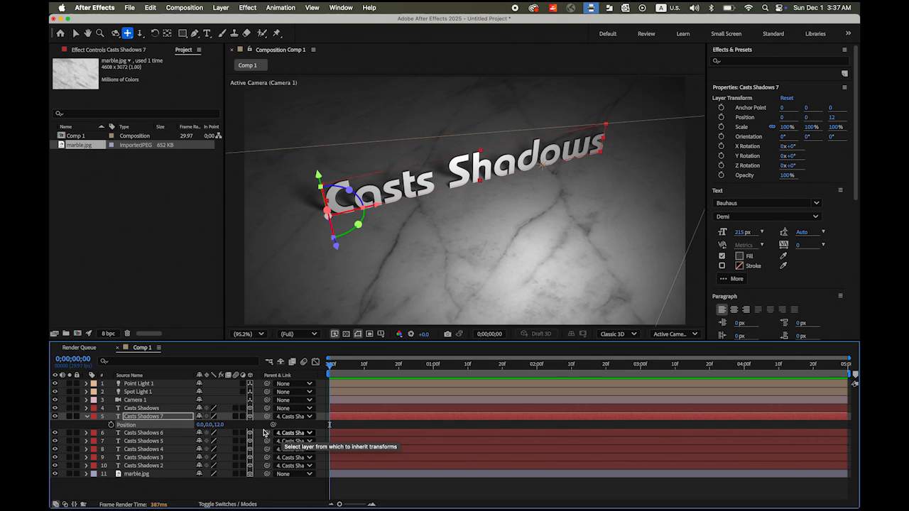
pyautogui.click(87, 417)
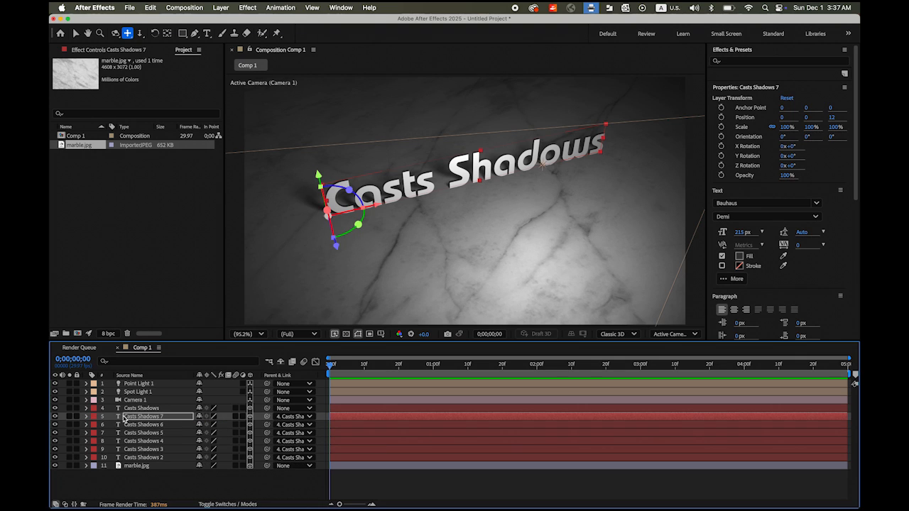
# Duplicate the Casts Shadows 7 layer and set the copy's Z position to 14.
pyautogui.click(137, 417)
pyautogui.press('super+d')
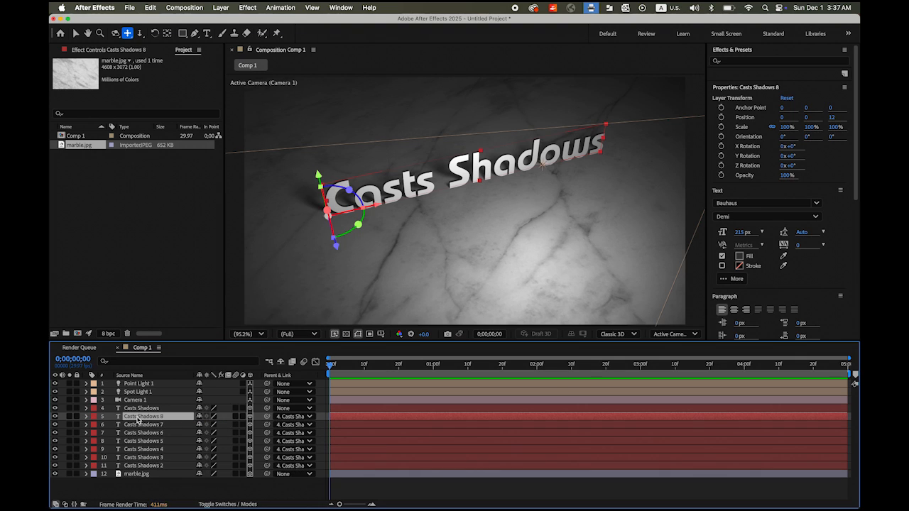
pyautogui.press('p')
pyautogui.click(223, 425)
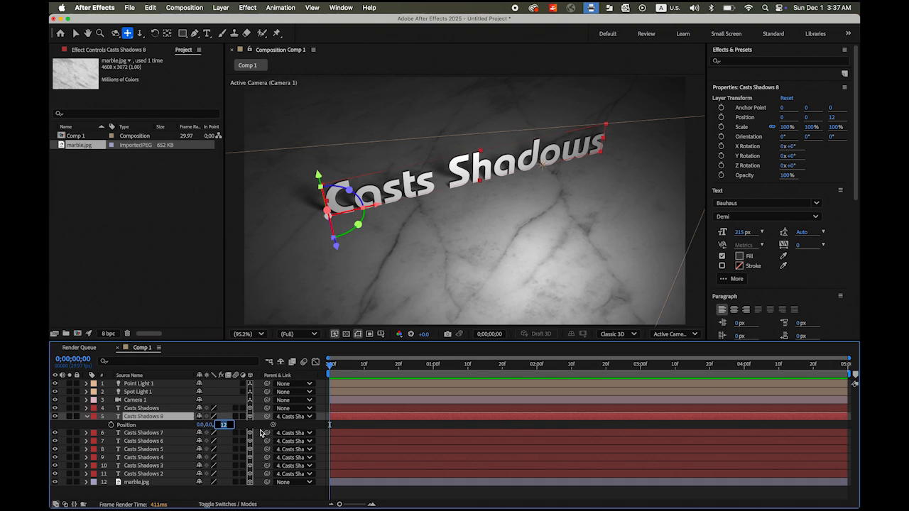
pyautogui.write('1')
pyautogui.press('Return')
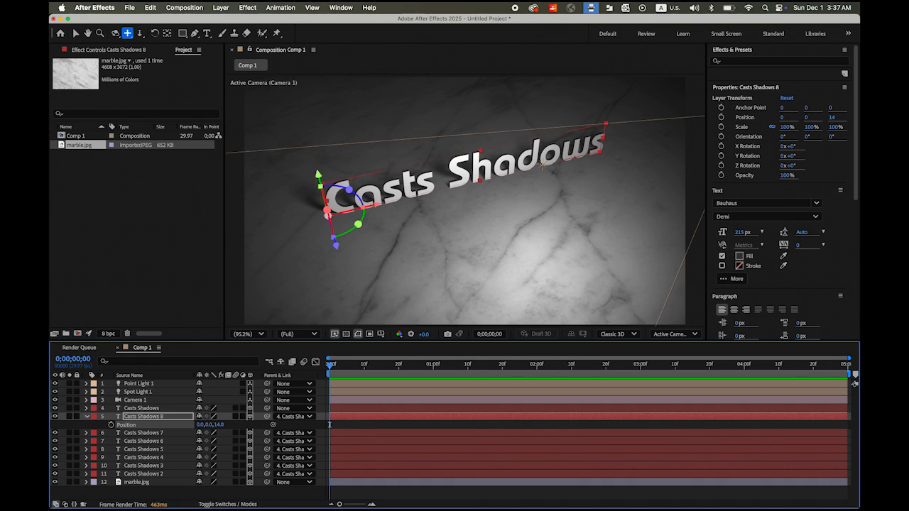
pyautogui.click(86, 417)
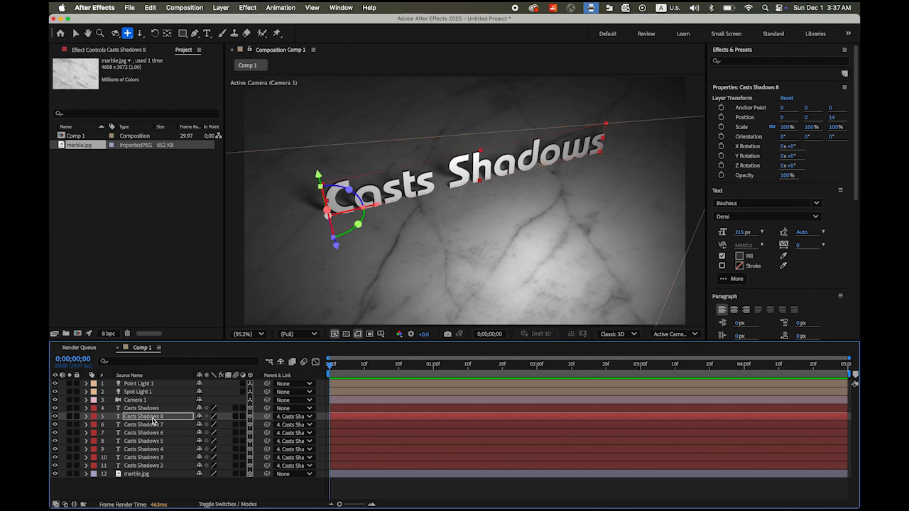
# Duplicate the Casts Shadows 8 layer and set the copy's Z position to 16.
pyautogui.hotkey('ctrl', 'd')
pyautogui.press('p')
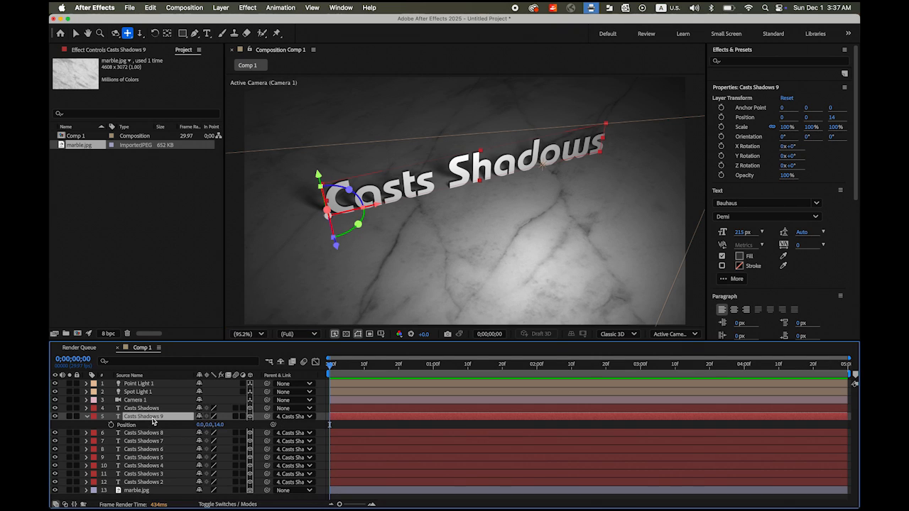
pyautogui.click(220, 424)
pyautogui.write('1')
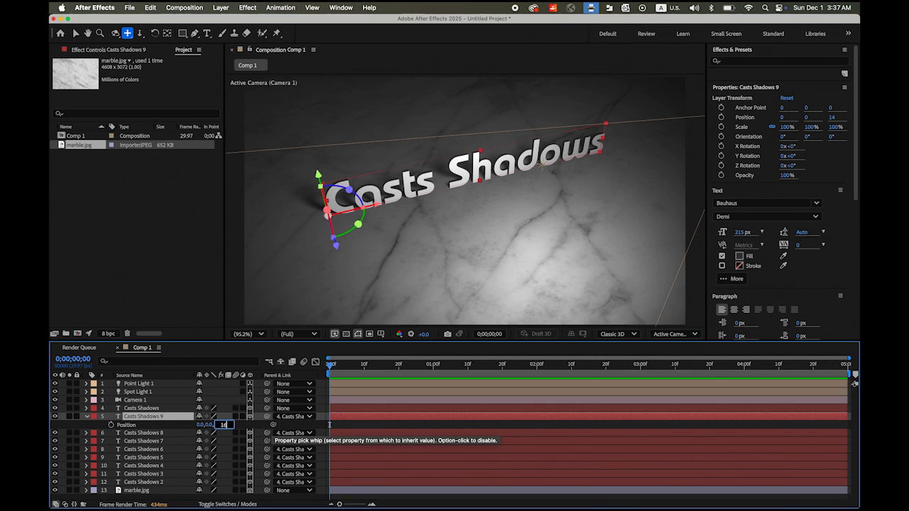
pyautogui.write('6')
pyautogui.press('Return')
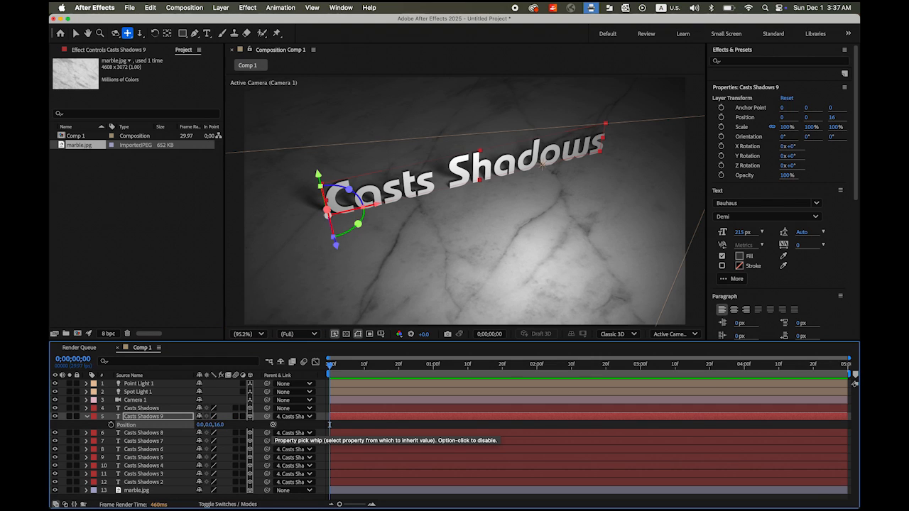
pyautogui.click(88, 417)
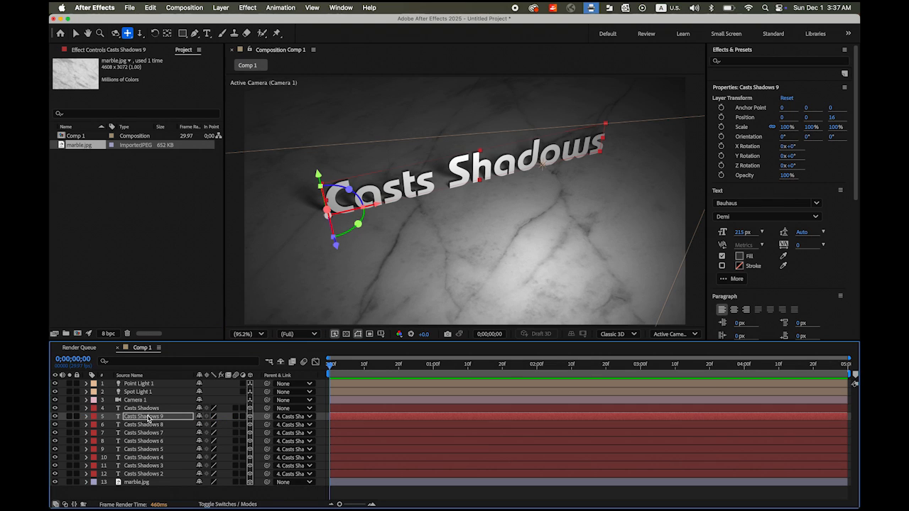
# Duplicate the Casts Shadows 9 layer and set the copy's Z position to 18.
pyautogui.hotkey('ctrl', 'd')
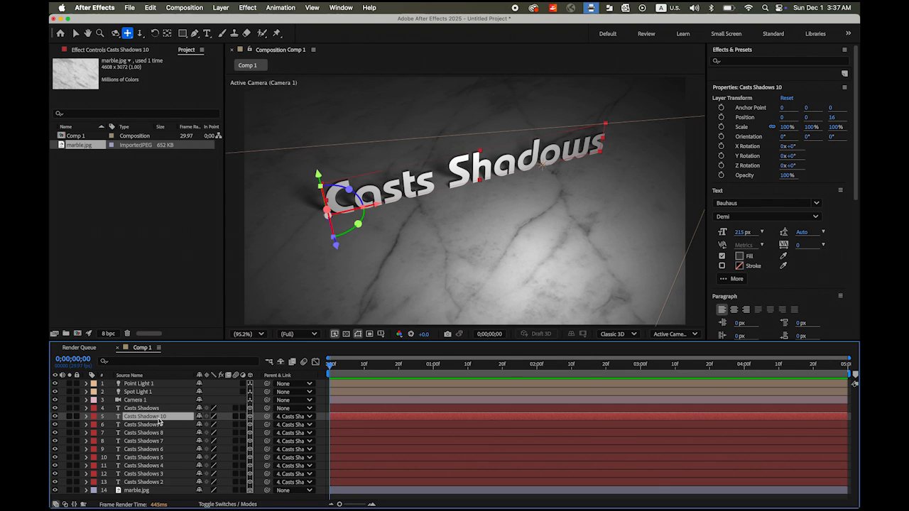
pyautogui.press('p')
pyautogui.click(219, 425)
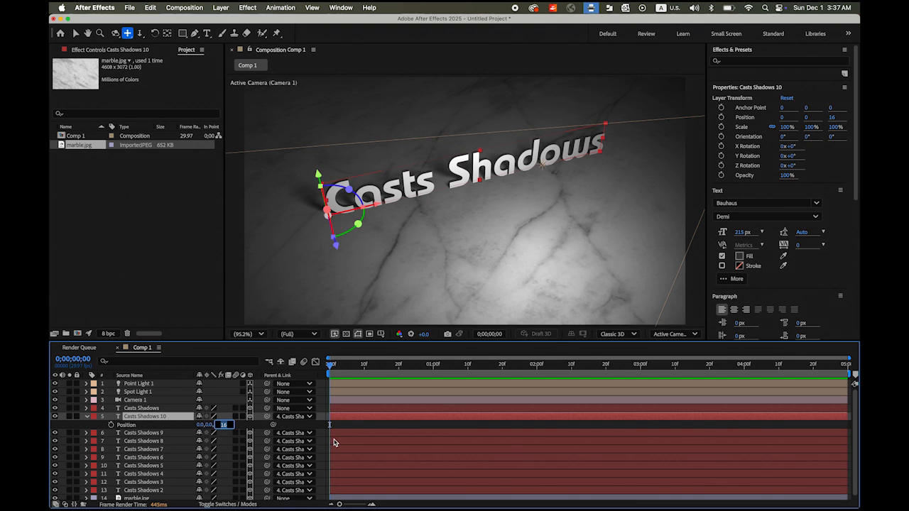
pyautogui.write('18')
pyautogui.press('Return')
pyautogui.click(88, 417)
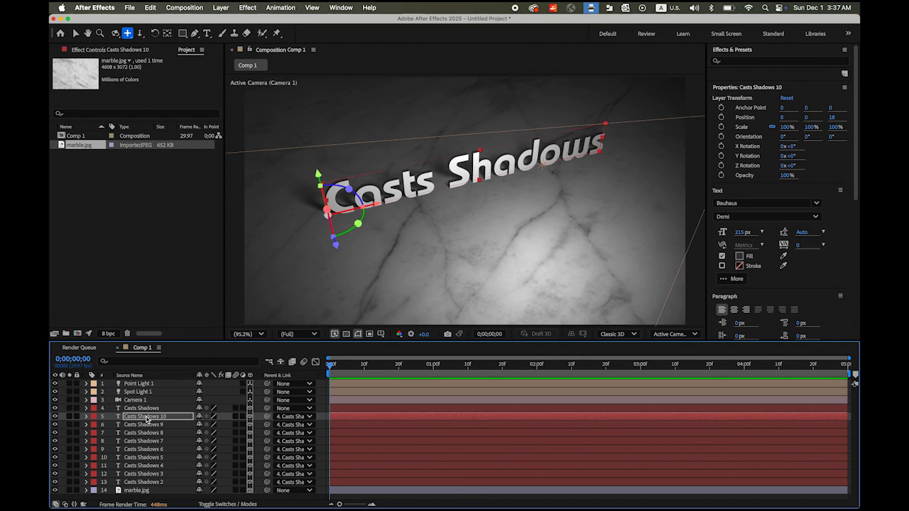
# Duplicate the Casts Shadows 10 layer and set the copy's Z position to 20.
pyautogui.press('super+d')
pyautogui.press('p')
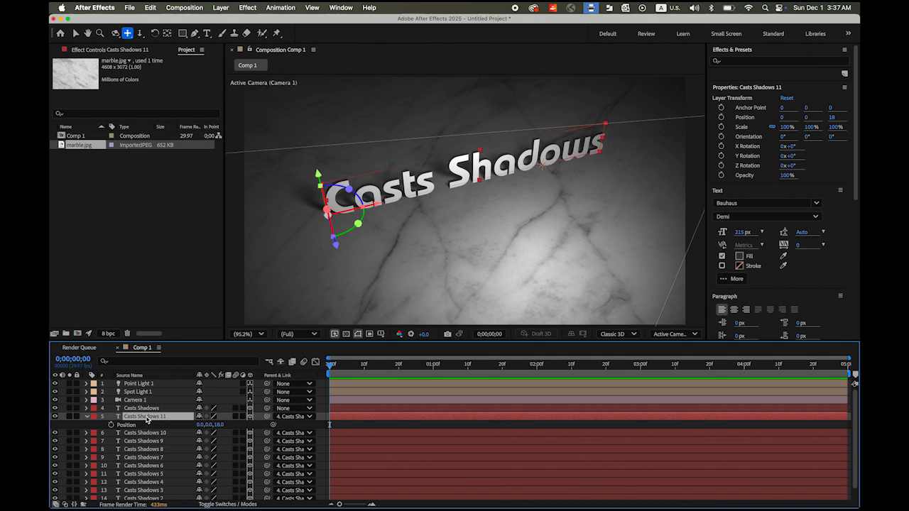
pyautogui.click(220, 425)
pyautogui.write('20')
pyautogui.press('Return')
pyautogui.press('Return')
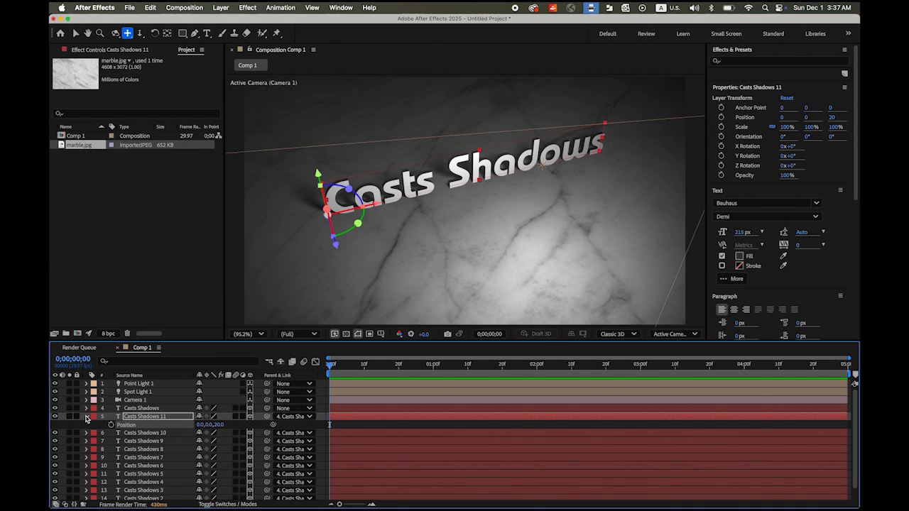
pyautogui.click(86, 416)
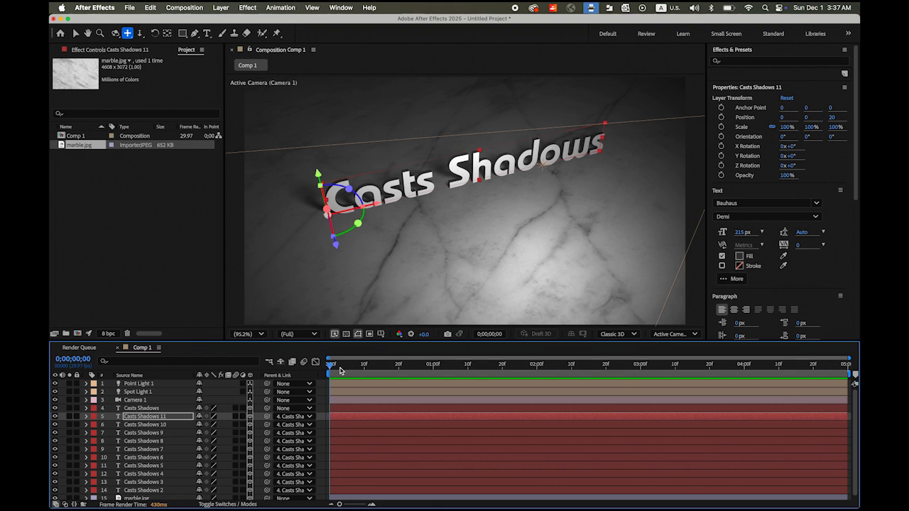
# Add a Position keyframe to the original Casts Shadows layer at 0;00;01;00.
pyautogui.click(155, 410)
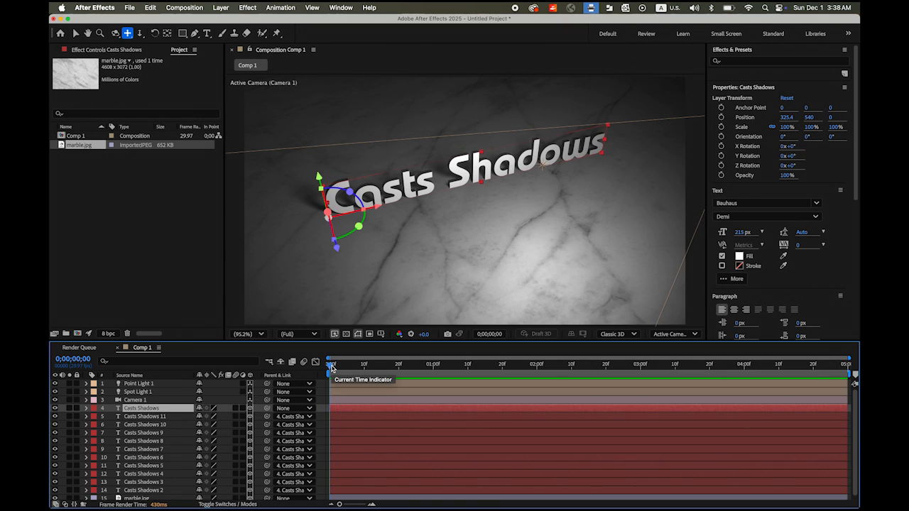
pyautogui.moveTo(331, 365); pyautogui.dragTo(435, 374)
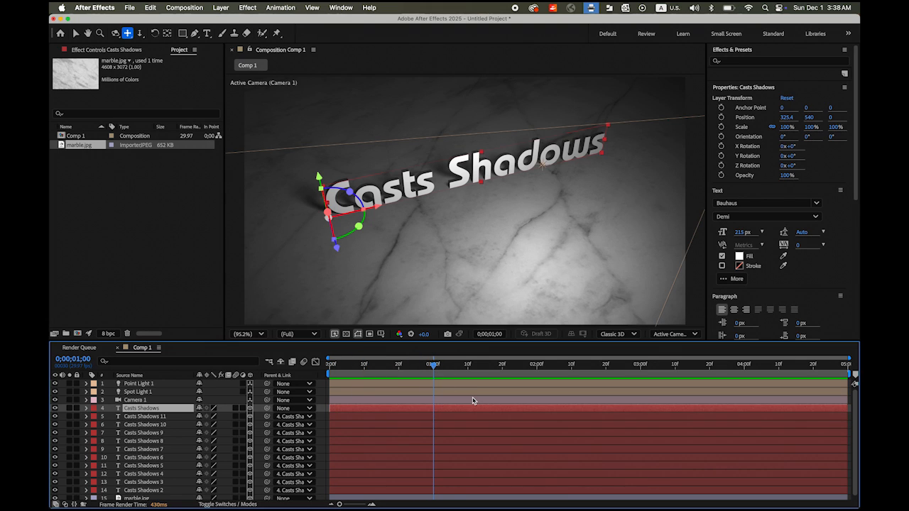
pyautogui.press('p')
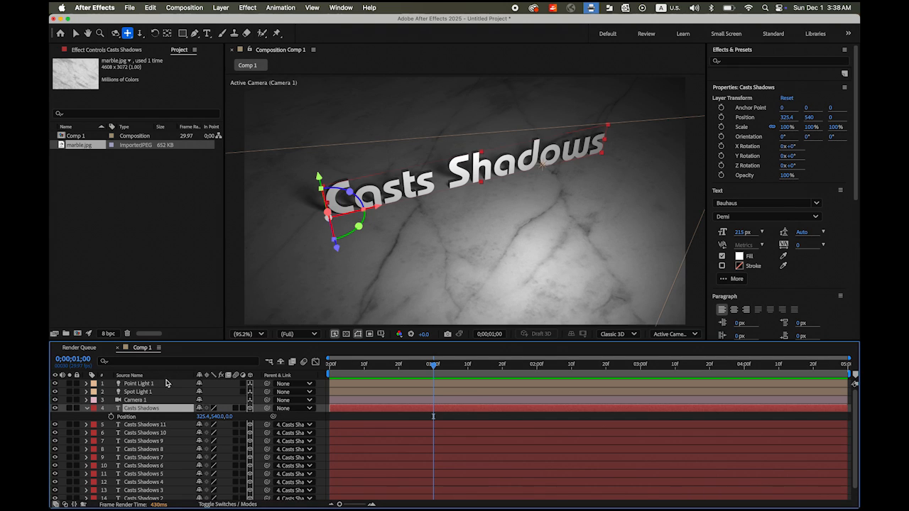
pyautogui.click(111, 417)
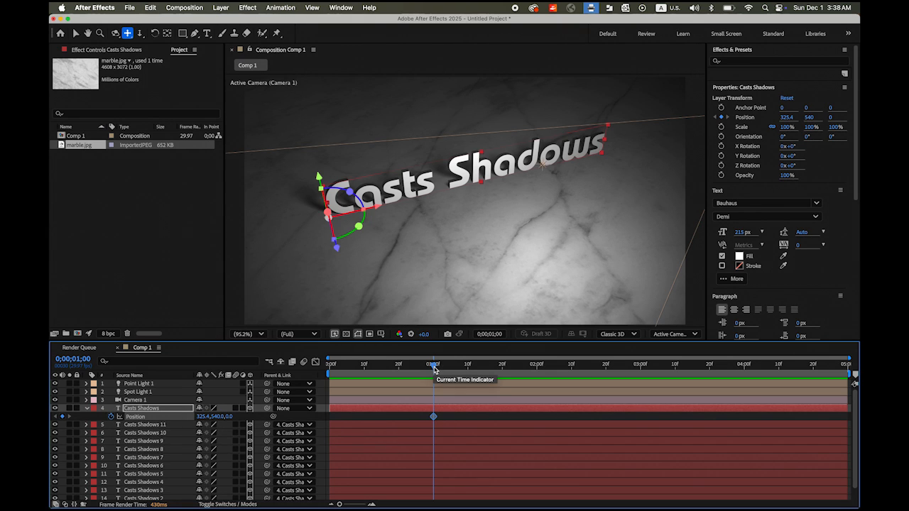
# At 0;00;00;00, lower the Casts Shadows layer beneath the marble by changing its Y position to 702.
pyautogui.moveTo(434, 369); pyautogui.dragTo(426, 369)
pyautogui.moveTo(353, 373); pyautogui.dragTo(329, 371)
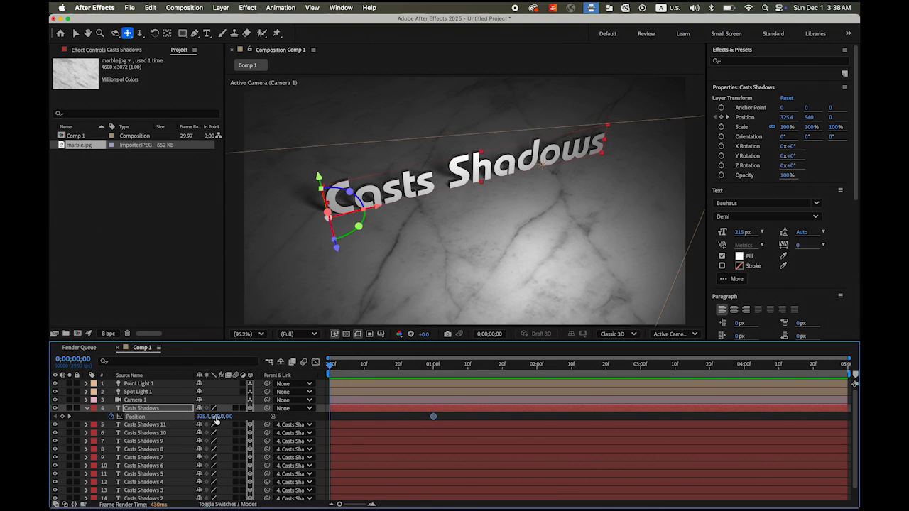
pyautogui.moveTo(215, 419); pyautogui.dragTo(291, 419)
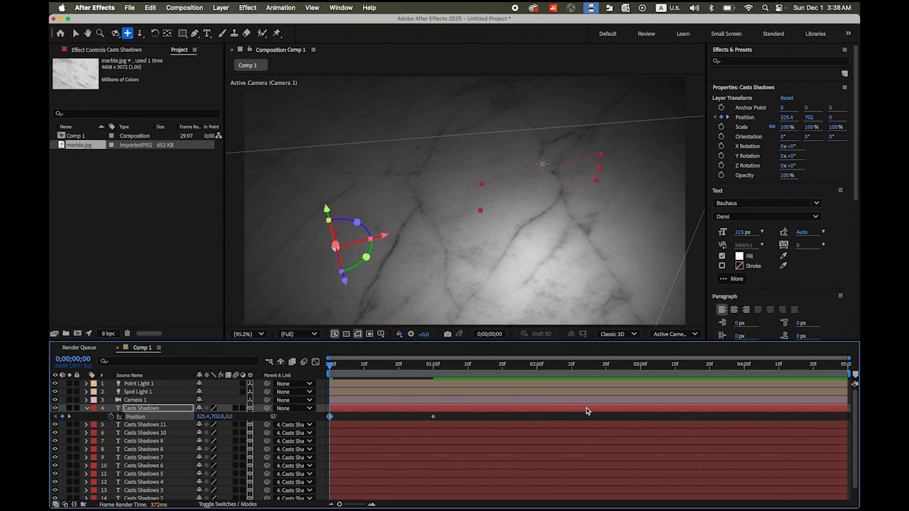
# Preview the text rising out of the marble from the first frame.
pyautogui.press('space')
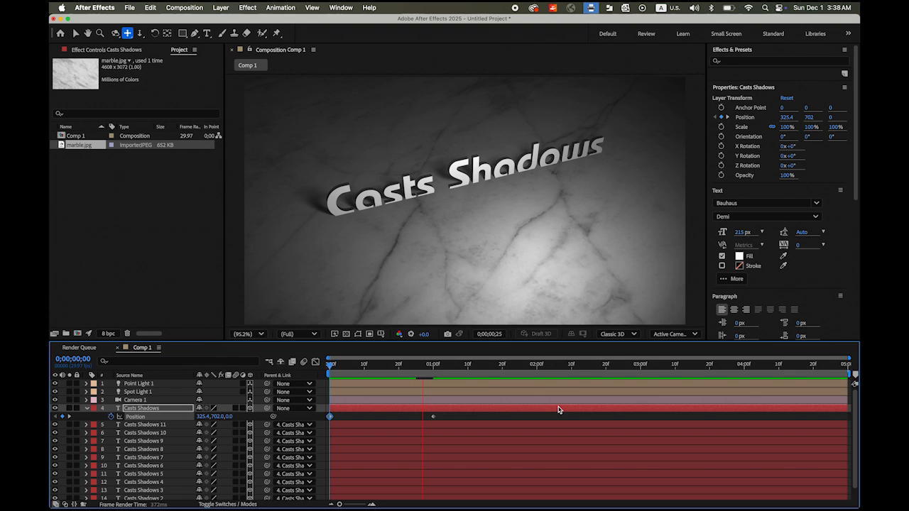
pyautogui.press('space')
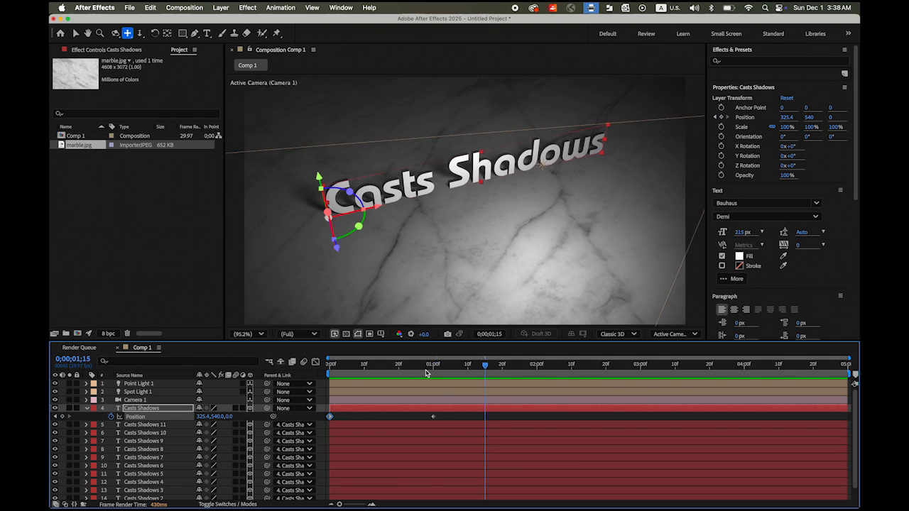
pyautogui.press('space')
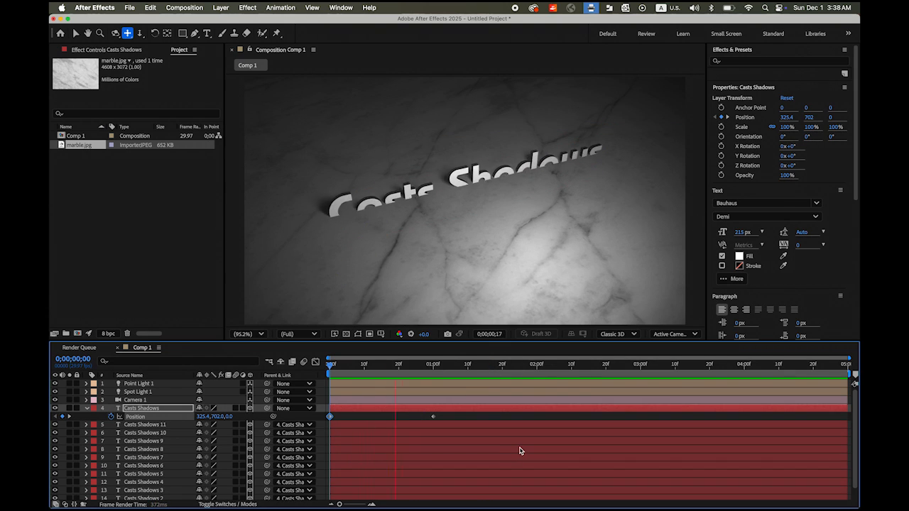
pyautogui.click(490, 366)
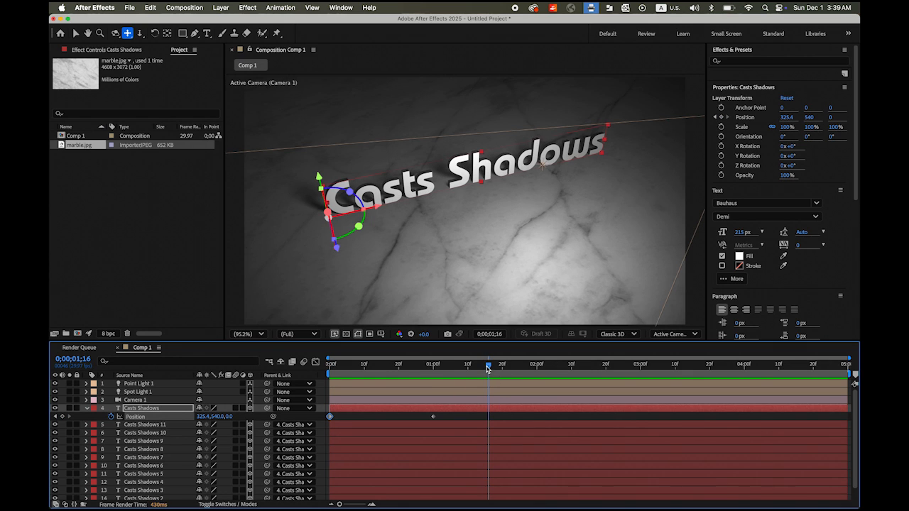
pyautogui.moveTo(488, 368); pyautogui.dragTo(298, 401)
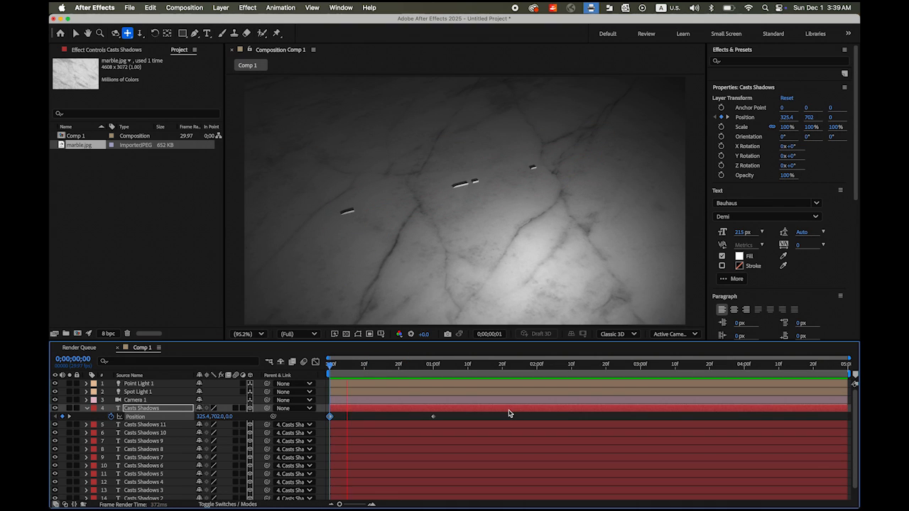
pyautogui.press('space')
pyautogui.press('space')
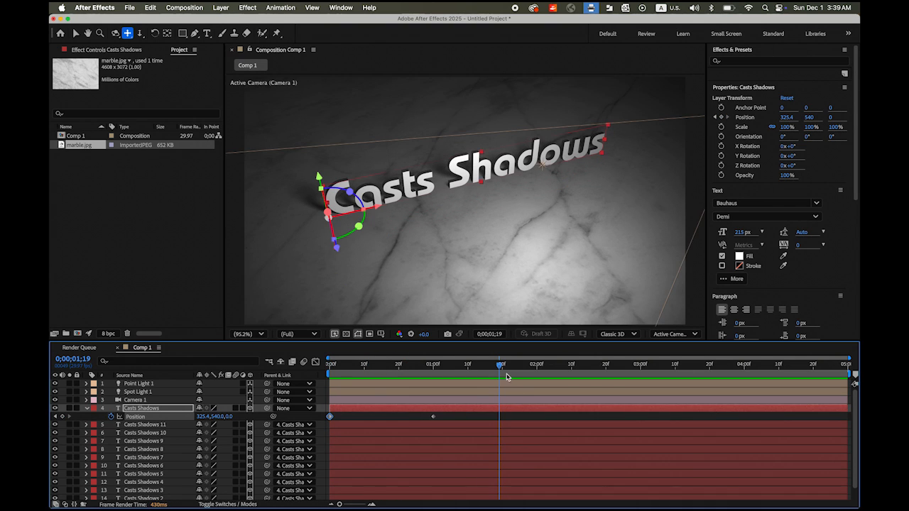
# Apply Easy Ease In to the Casts Shadows layer's Position keyframe at one second.
pyautogui.rightClick(434, 417)
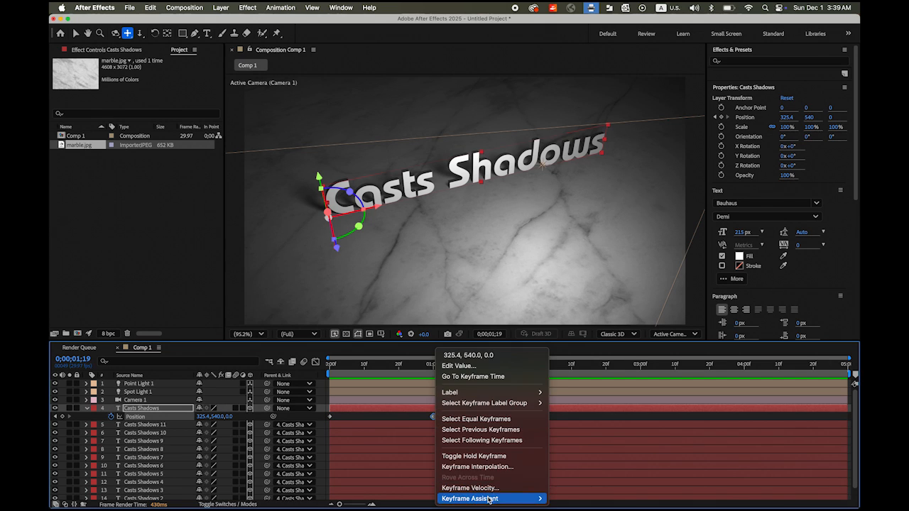
pyautogui.moveTo(489, 498)
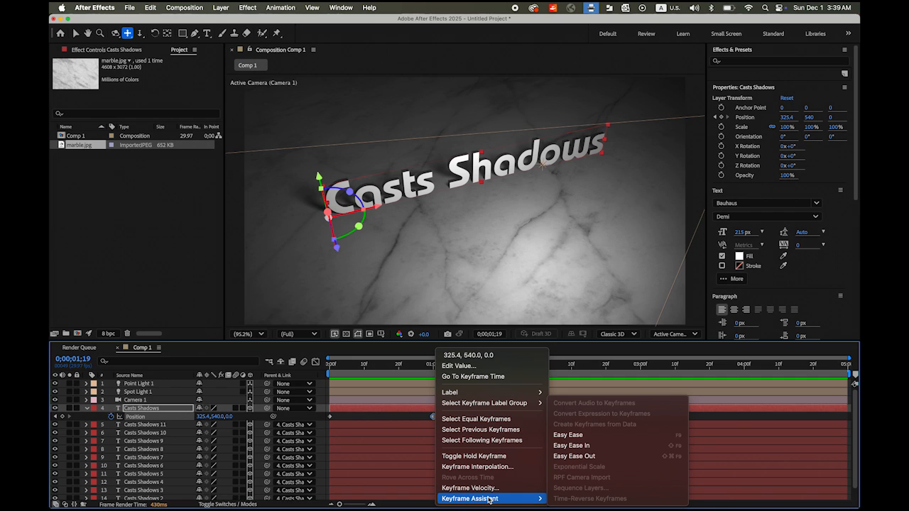
pyautogui.click(589, 445)
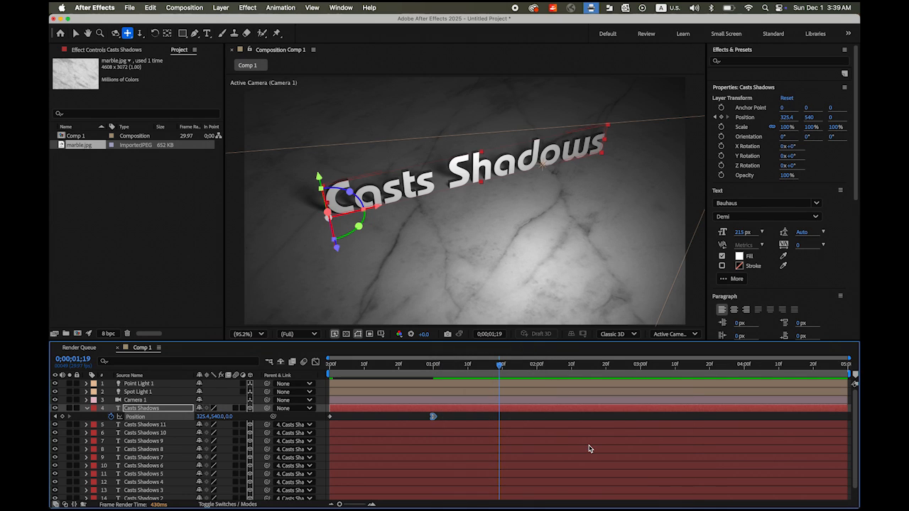
# Play the eased text rise several times from the start and collapse the Casts Shadows layer's properties.
pyautogui.moveTo(501, 367); pyautogui.dragTo(304, 388)
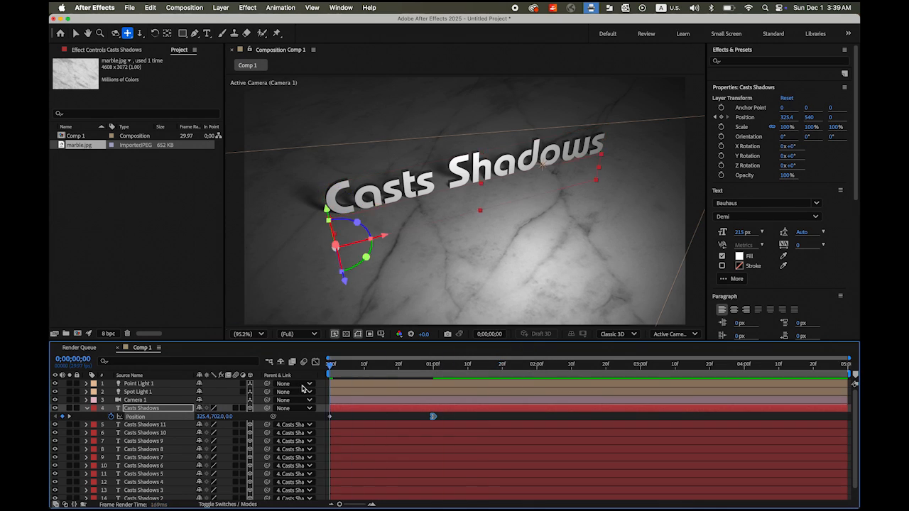
pyautogui.press('space')
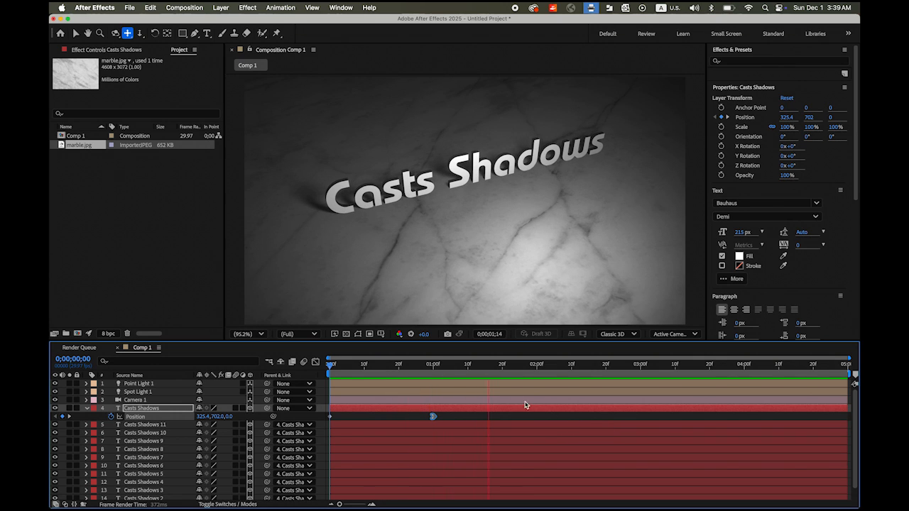
pyautogui.click(490, 366)
pyautogui.moveTo(489, 366); pyautogui.dragTo(290, 380)
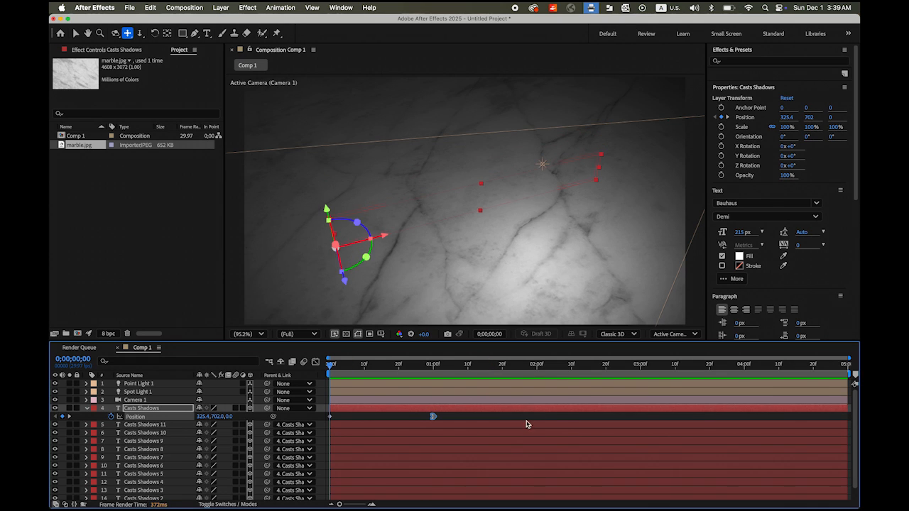
pyautogui.press('space')
pyautogui.click(482, 366)
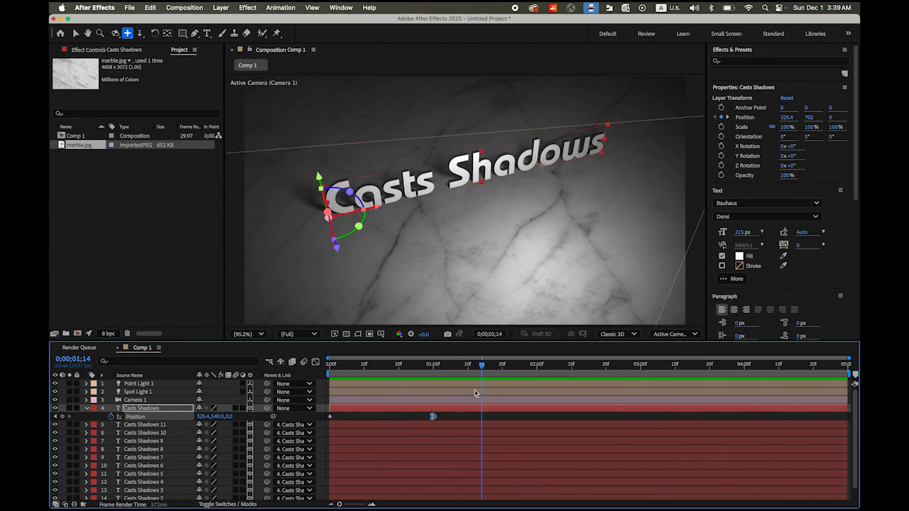
pyautogui.press('space')
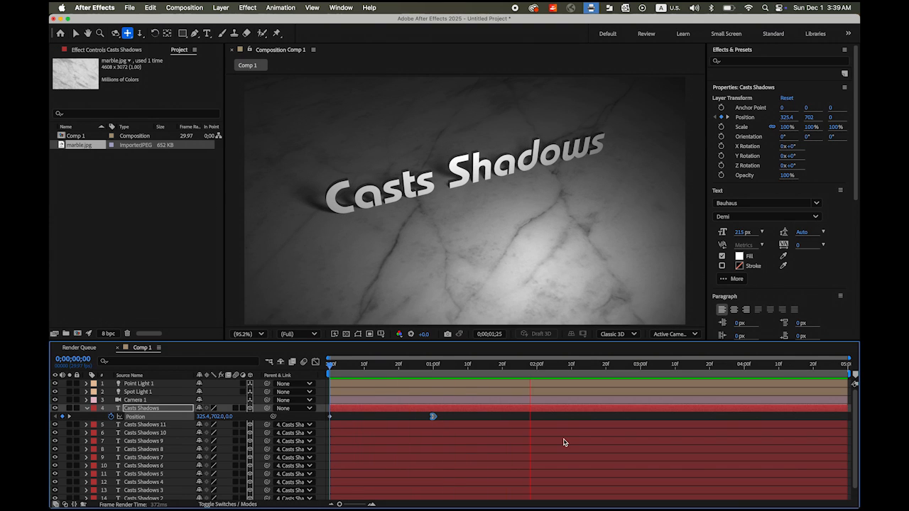
pyautogui.click(532, 373)
pyautogui.moveTo(531, 366); pyautogui.dragTo(299, 395)
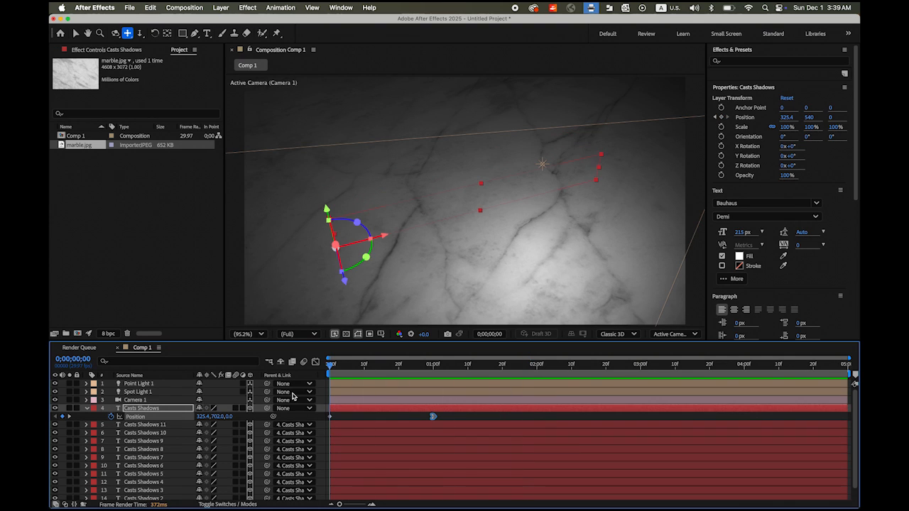
pyautogui.click(87, 409)
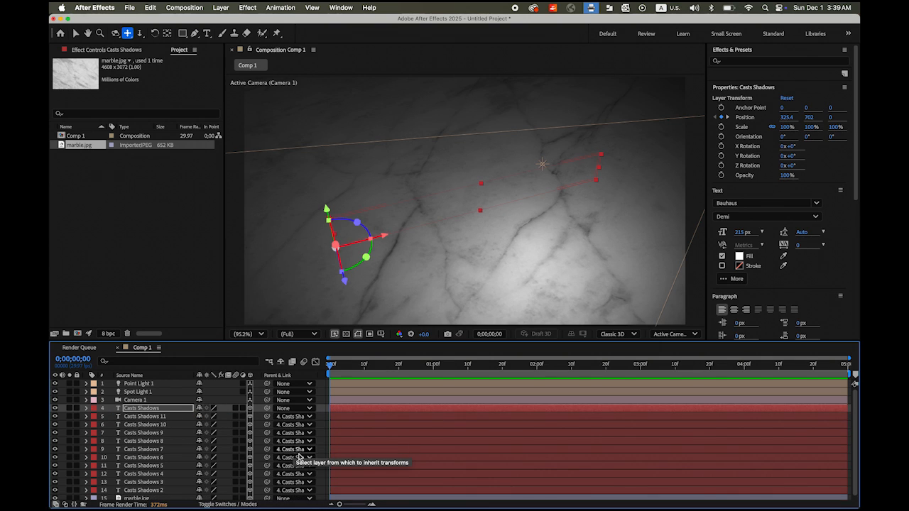
# Add Point of Interest and Position keyframes to Camera 1 at 0;00;04;29.
pyautogui.click(144, 402)
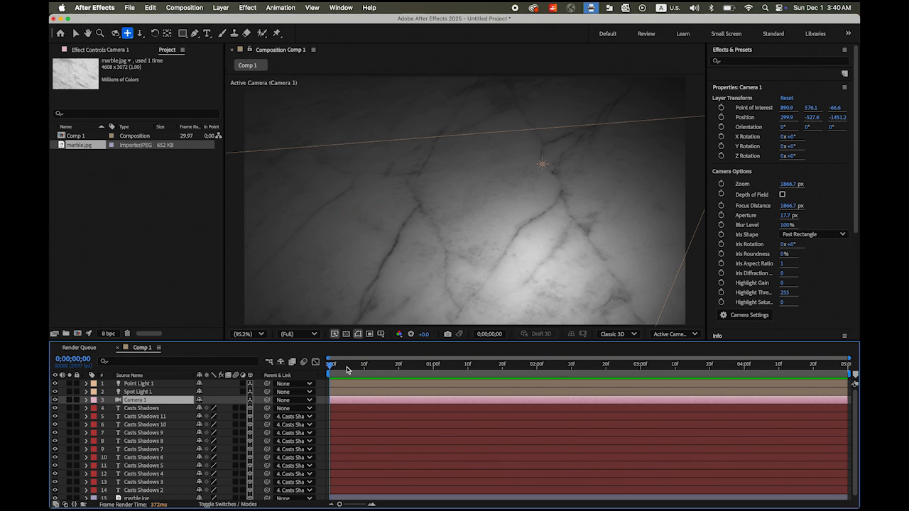
pyautogui.moveTo(330, 367); pyautogui.dragTo(845, 369)
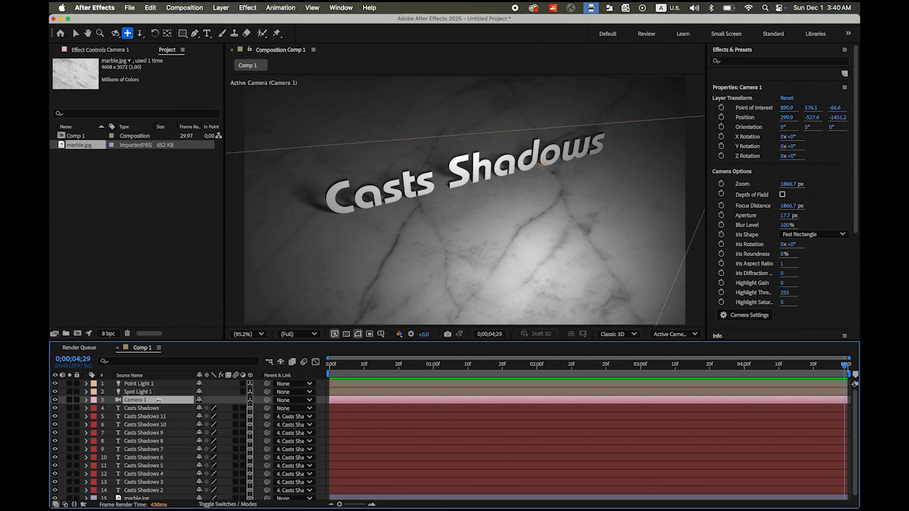
pyautogui.press('u')
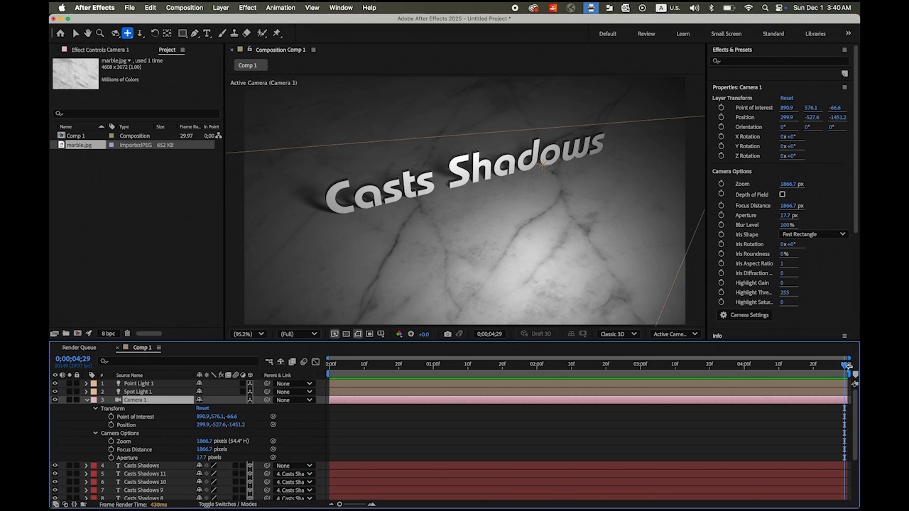
pyautogui.click(112, 417)
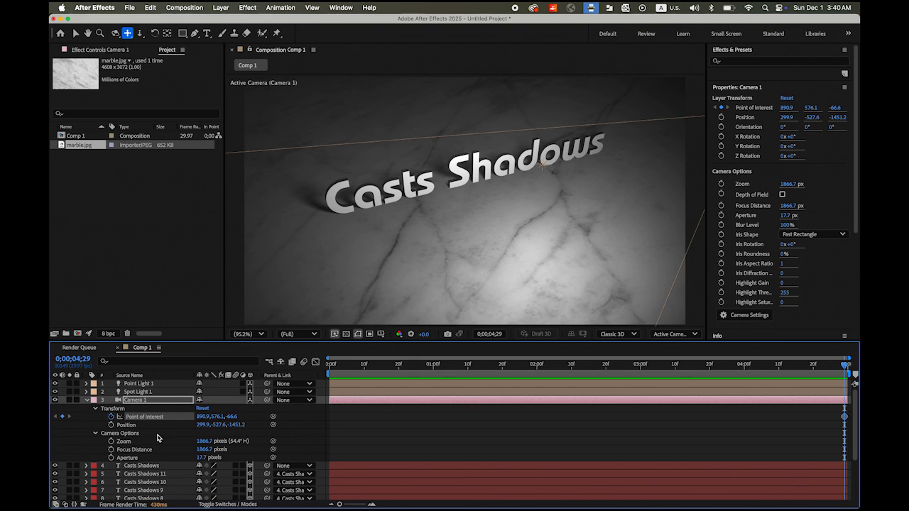
pyautogui.click(111, 424)
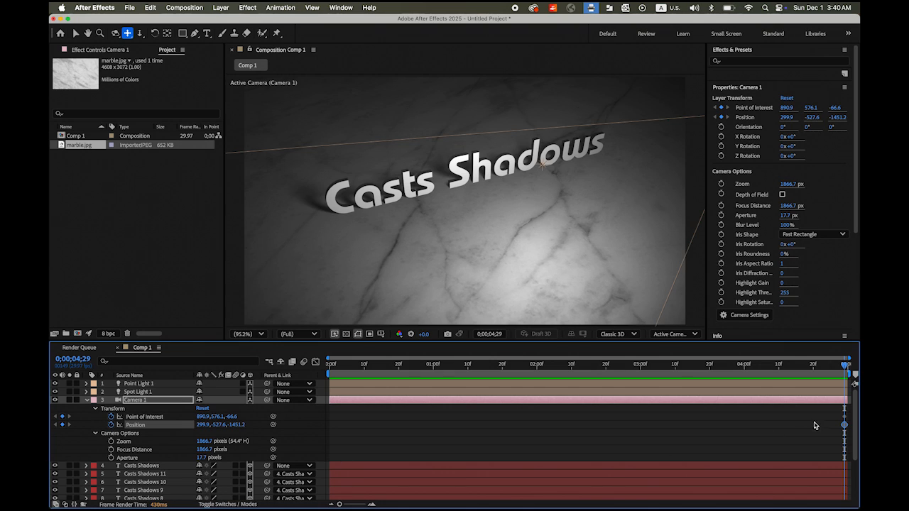
# At 0;00;00;00, orbit Camera 1 to position about -260.7, -471.2, -1205.6 with point of interest about 845, 576.5, -126.6, and preview the camera move.
pyautogui.moveTo(845, 369); pyautogui.dragTo(288, 393)
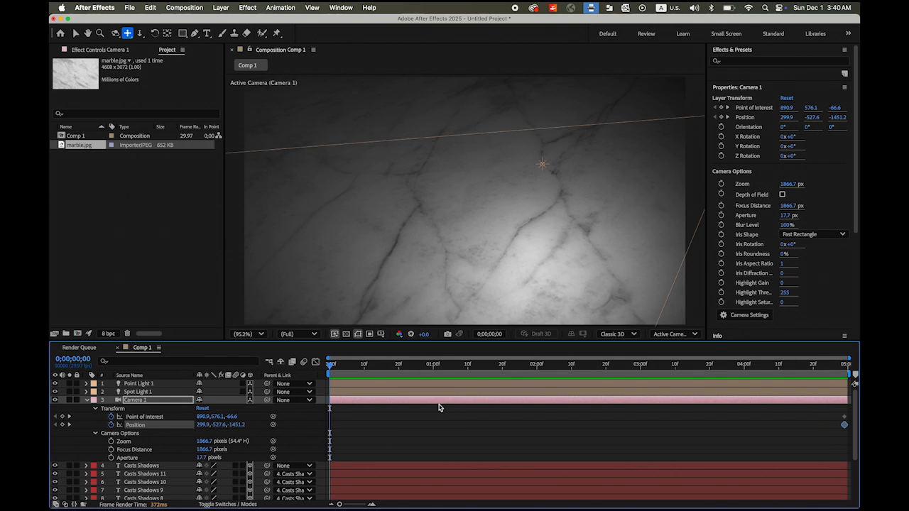
pyautogui.click(76, 33)
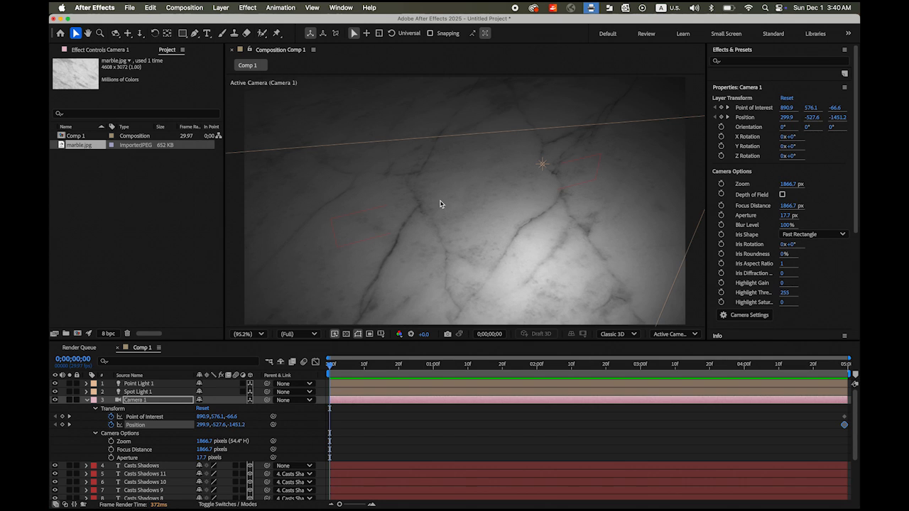
pyautogui.moveTo(420, 195); pyautogui.dragTo(439, 191)
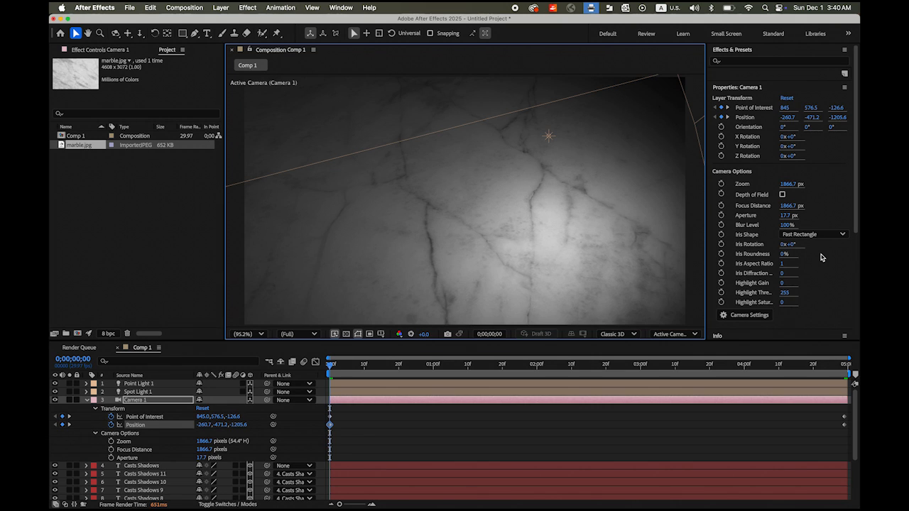
pyautogui.press('space')
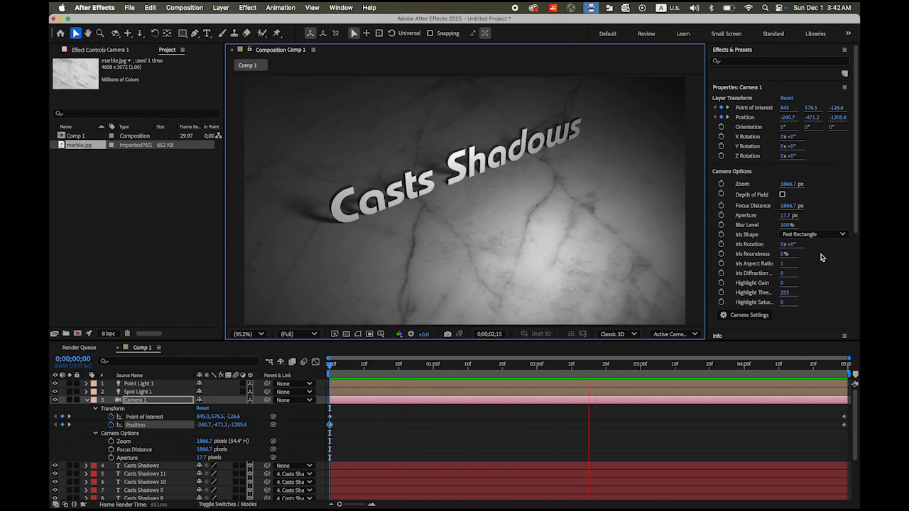
pyautogui.press('space')
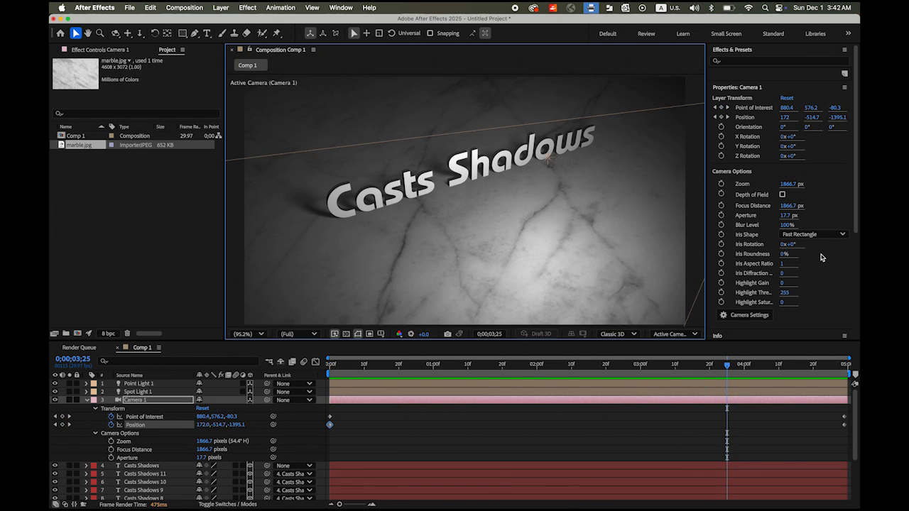
# Save the project as casts_shadows.aep in the Casts Shadows folder.
pyautogui.click(130, 7)
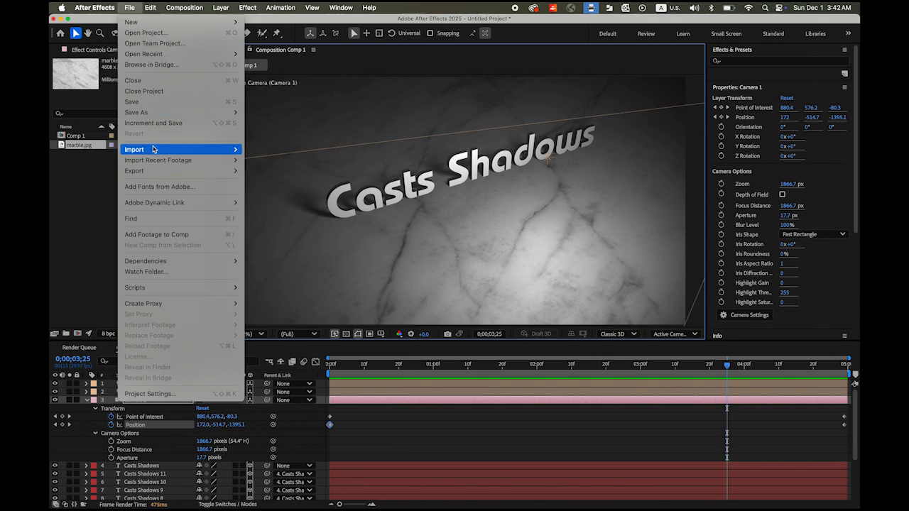
pyautogui.moveTo(163, 115)
pyautogui.click(268, 113)
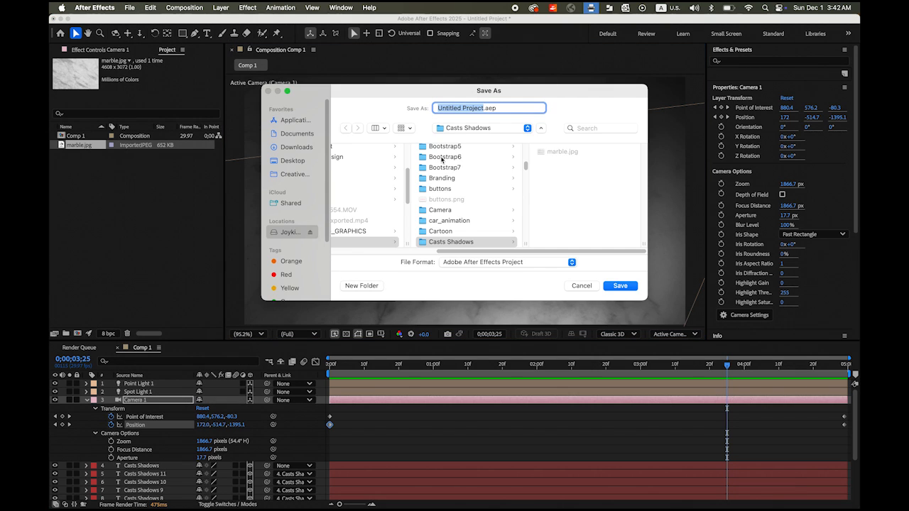
pyautogui.write('casts_shadows')
pyautogui.click(619, 285)
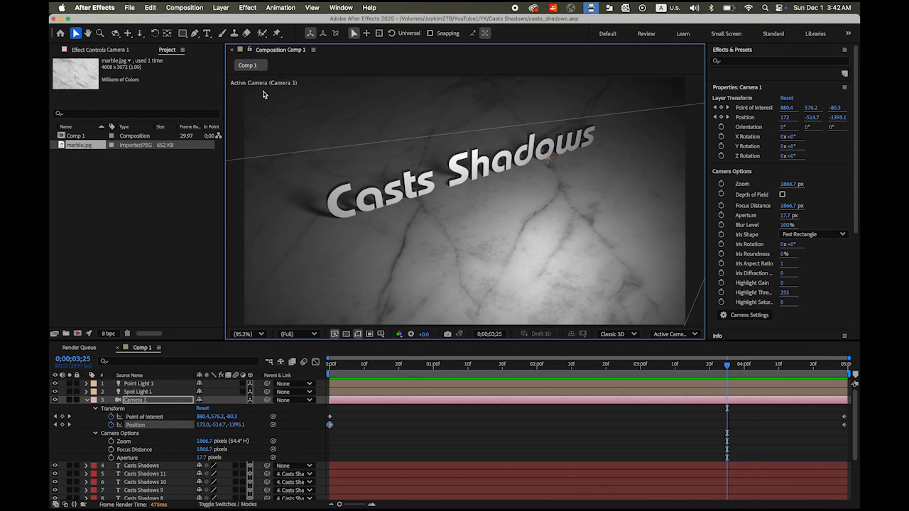
# Add Comp 1 to the Render Queue for export.
pyautogui.click(129, 8)
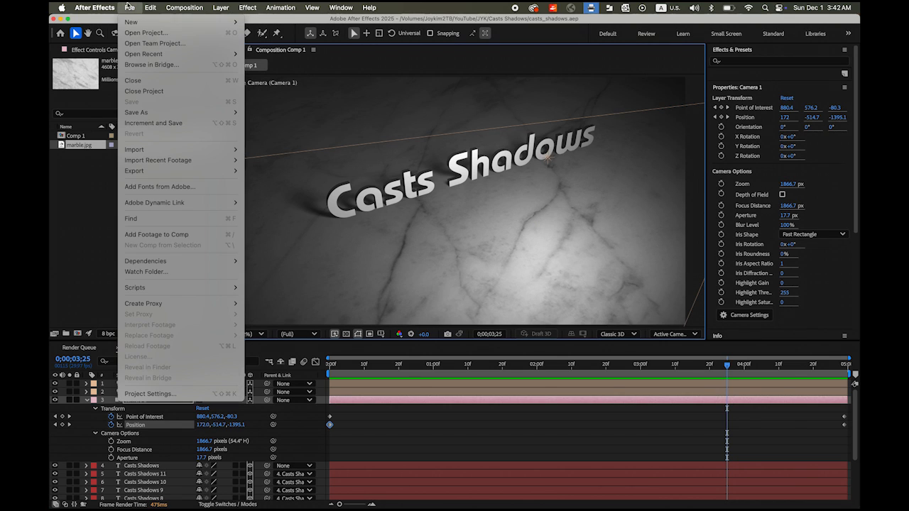
pyautogui.moveTo(184, 174)
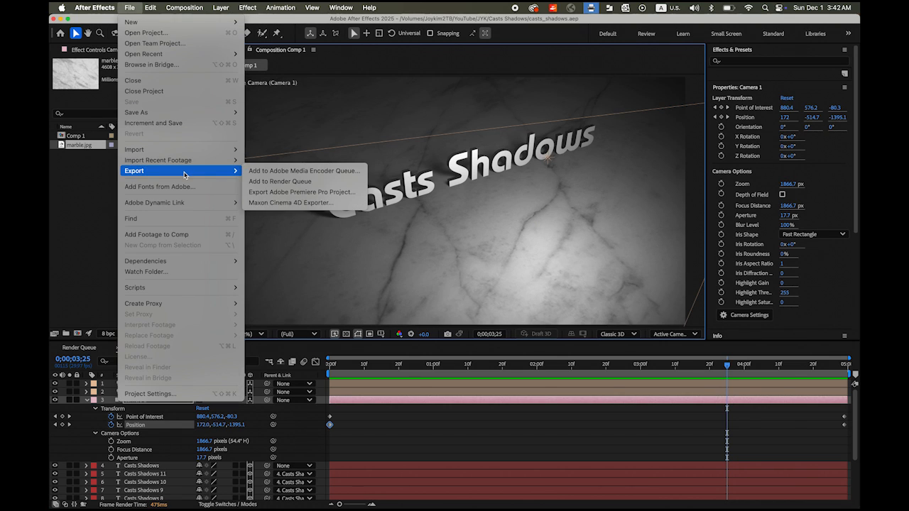
pyautogui.click(289, 184)
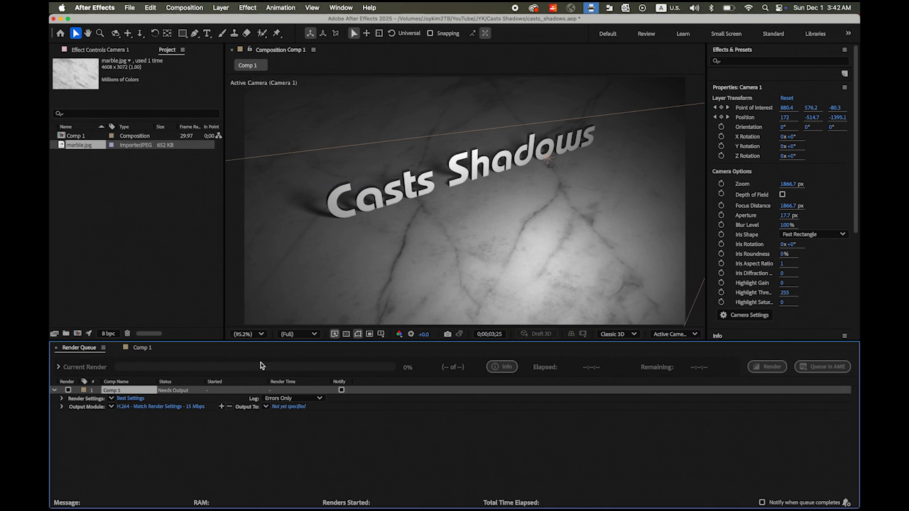
# Set the output movie to casts_shadows.mp4 in the Casts Shadows folder and render Comp 1.
pyautogui.click(291, 412)
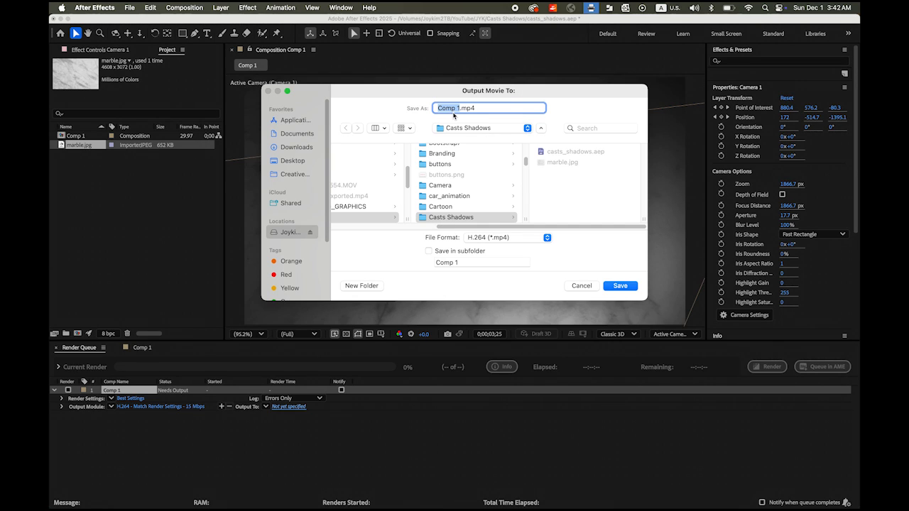
pyautogui.write('cas')
pyautogui.write('dows')
pyautogui.click(620, 286)
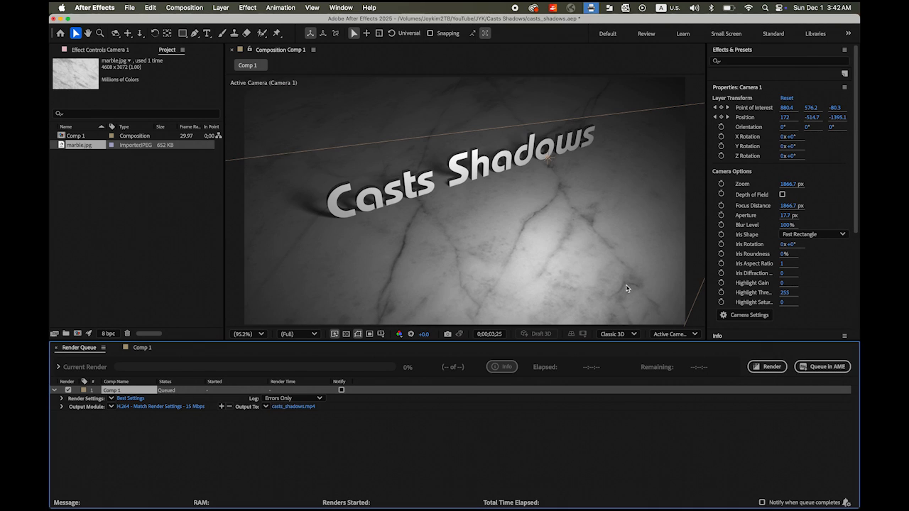
pyautogui.click(772, 367)
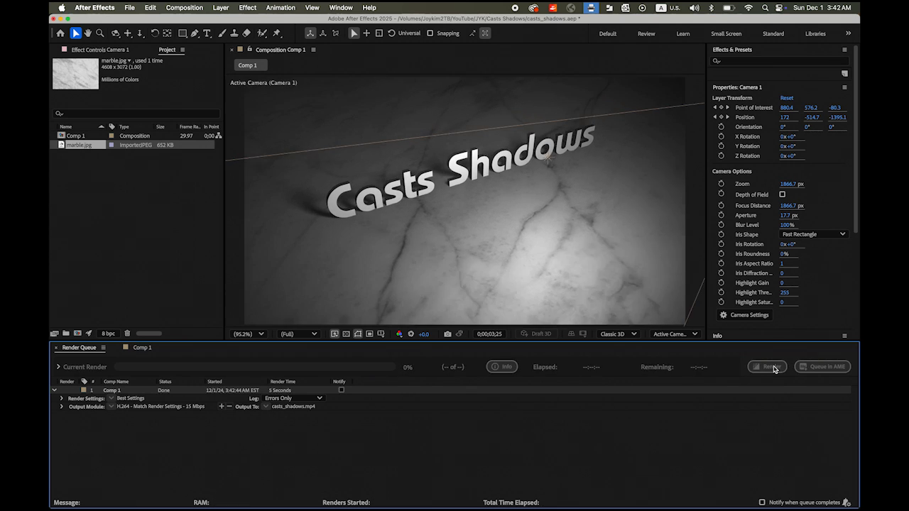
# Switch to Finder and preview the rendered casts_shadows.mp4 in the Casts Shadows folder.
pyautogui.click(73, 490)
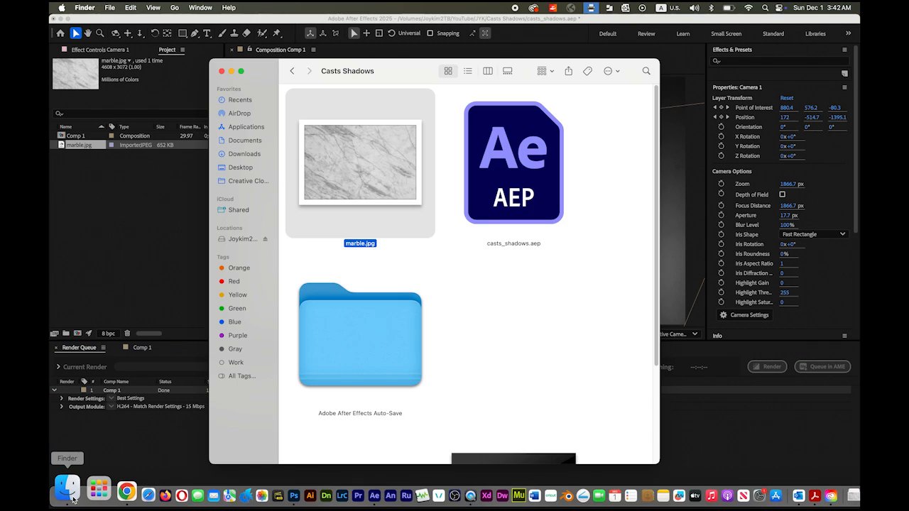
pyautogui.scroll(-5, 557, 307)
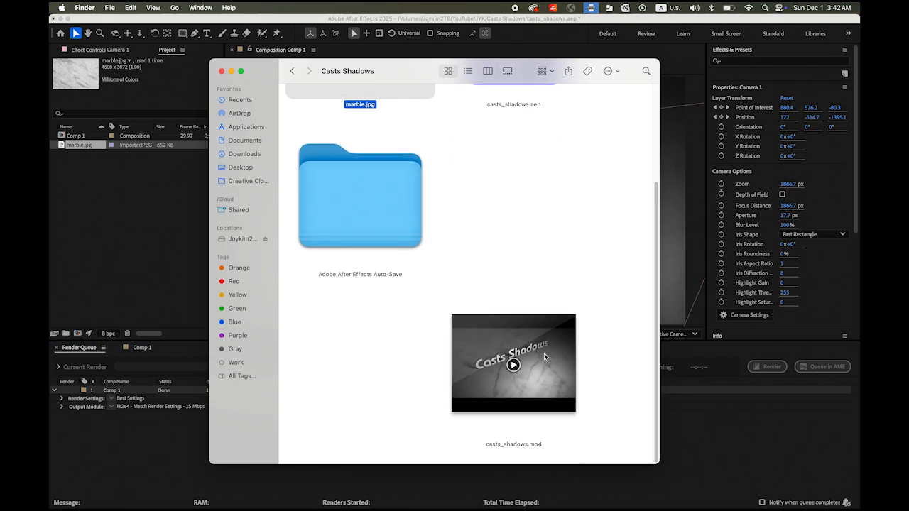
pyautogui.click(544, 353)
pyautogui.press('space')
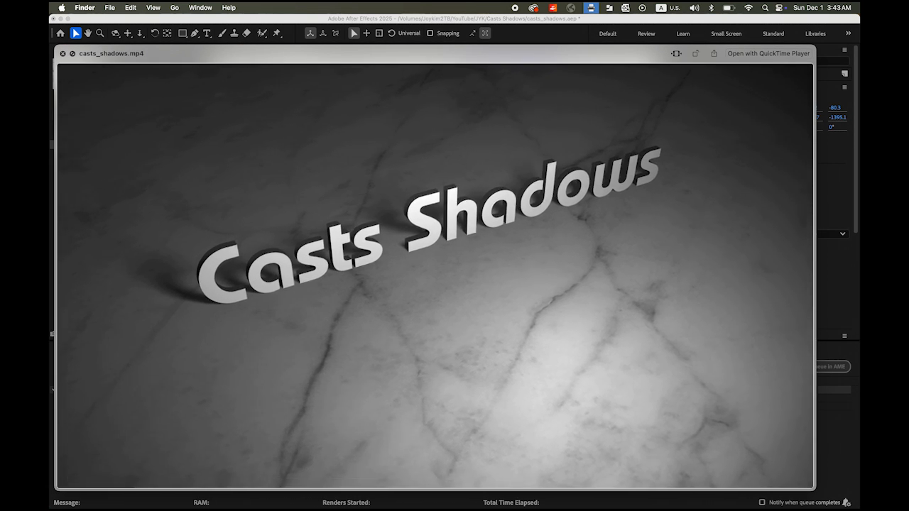
# Replay the rendered movie and scrub it from start to end to examine the text rise, shadows and camera move.
pyautogui.click(88, 480)
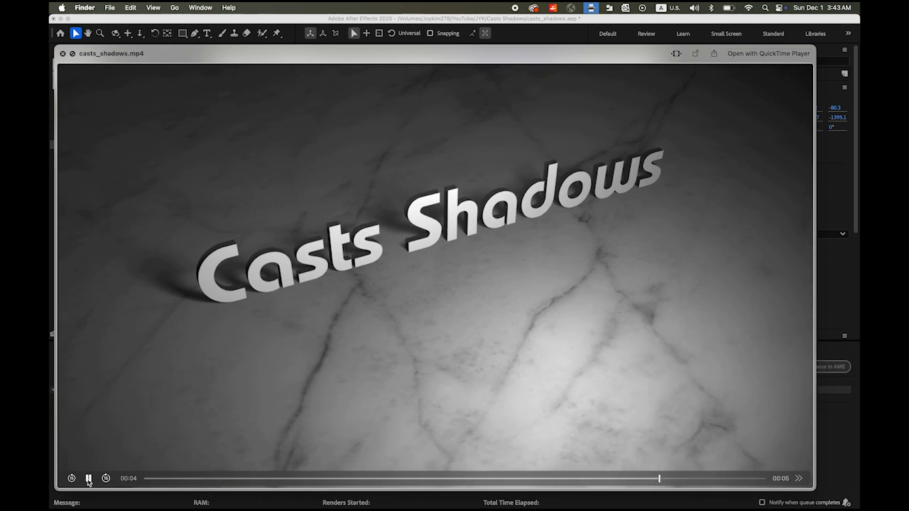
pyautogui.click(158, 480)
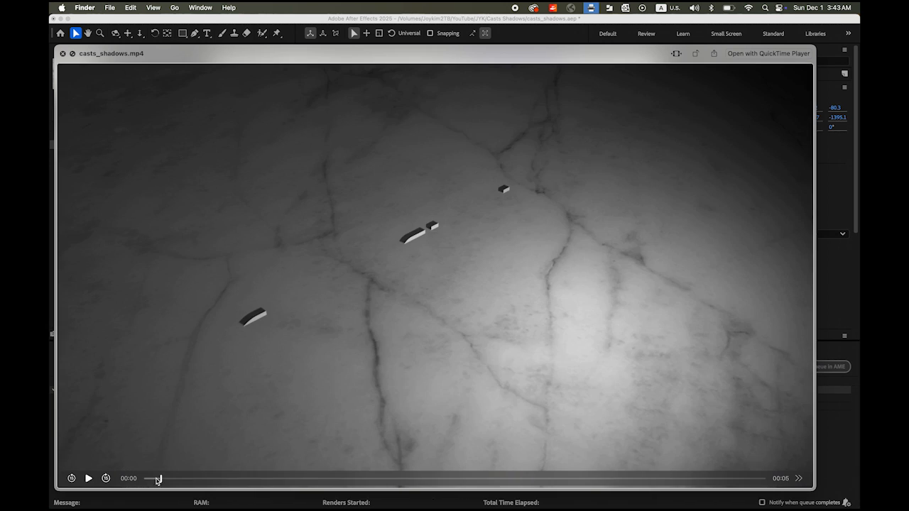
pyautogui.moveTo(160, 480); pyautogui.dragTo(147, 480)
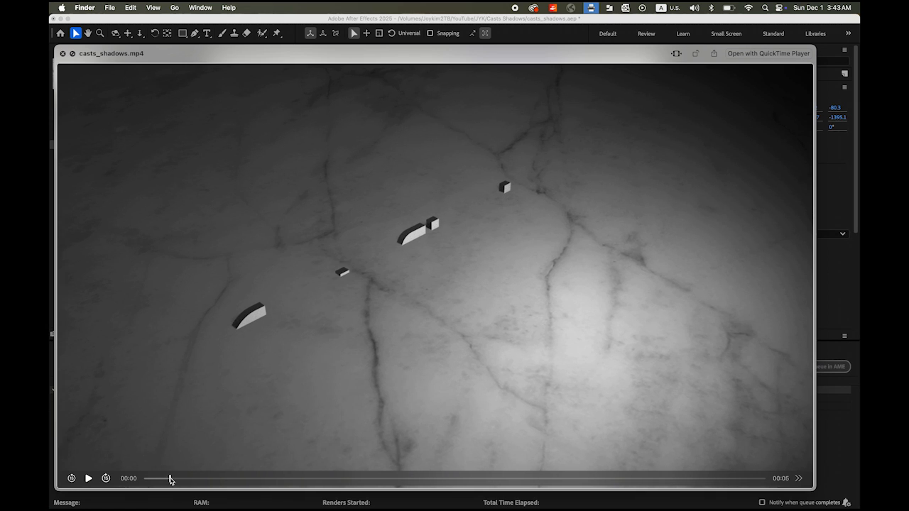
pyautogui.moveTo(183, 480); pyautogui.dragTo(768, 464)
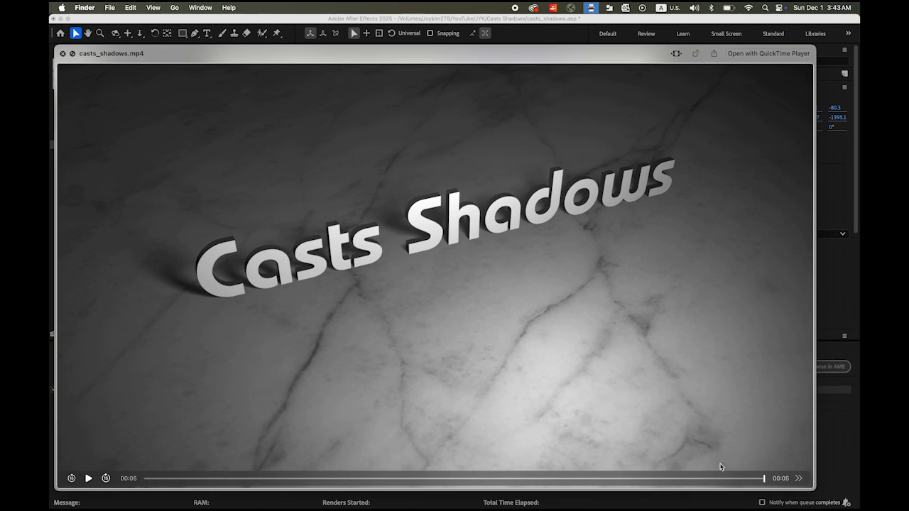